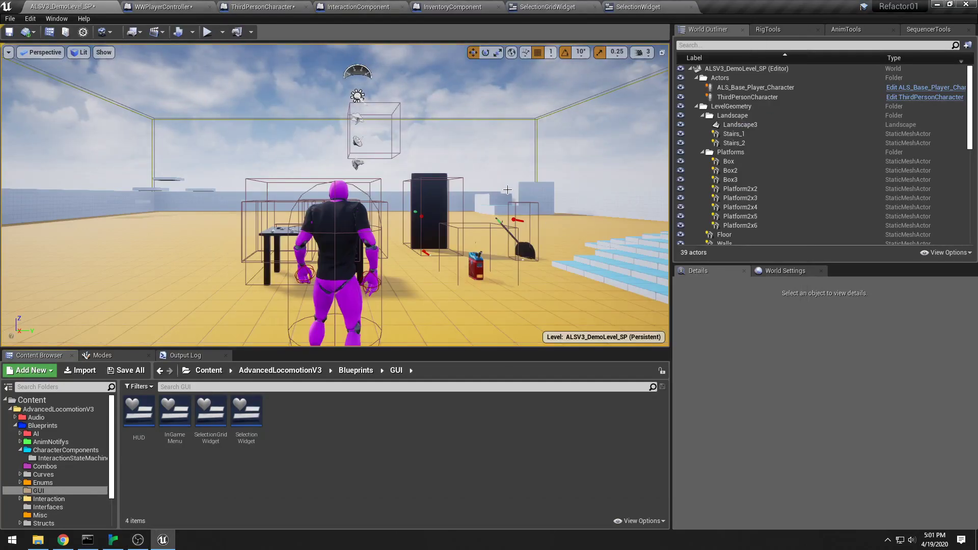
Start playing the demo level in the editor, switch the viewport to full screen and take control of the character.
{"action": "right_click_drag", "start_coordinate": [508, 190], "coordinate": [597, 42]}
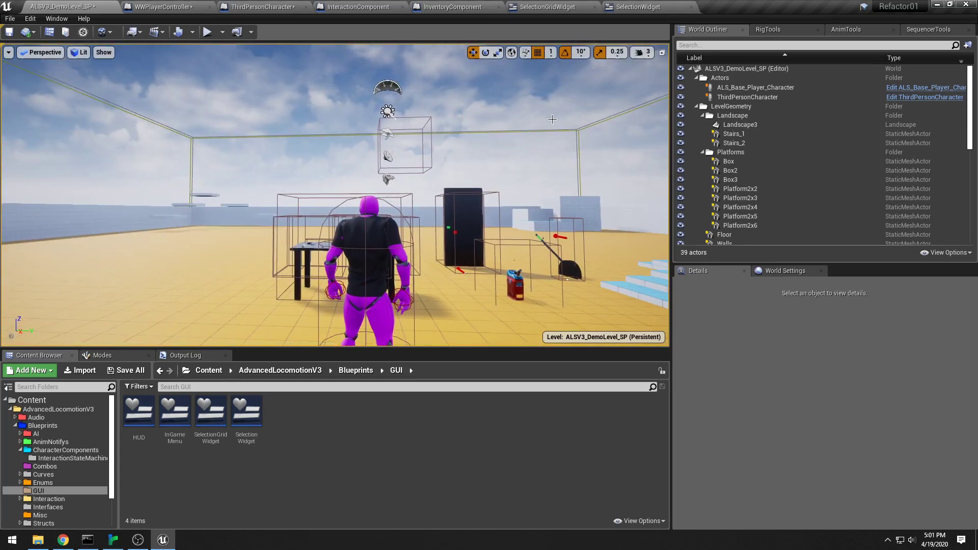
{"action": "left_click", "coordinate": [207, 33]}
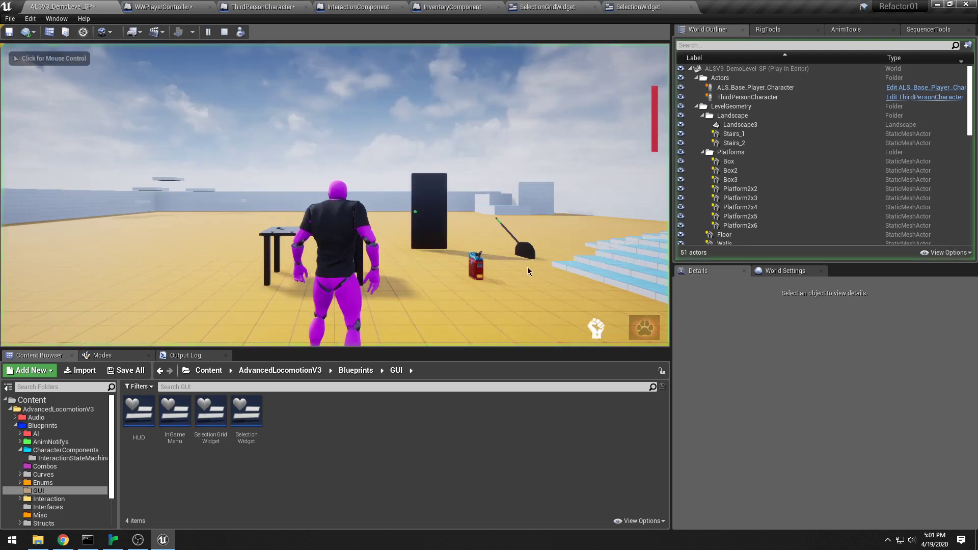
{"action": "key", "text": "shift+F1"}
{"action": "key", "text": "F11"}
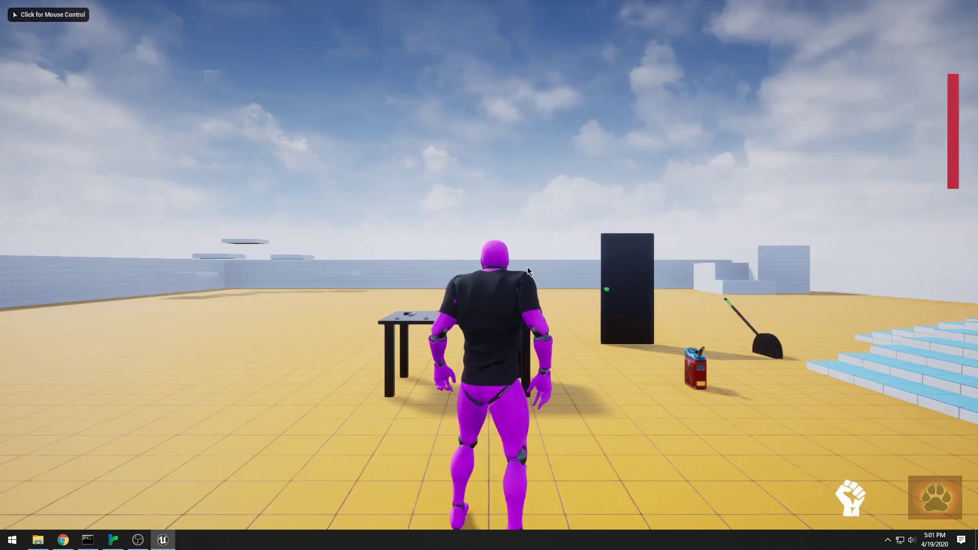
{"action": "left_click", "coordinate": [527, 272]}
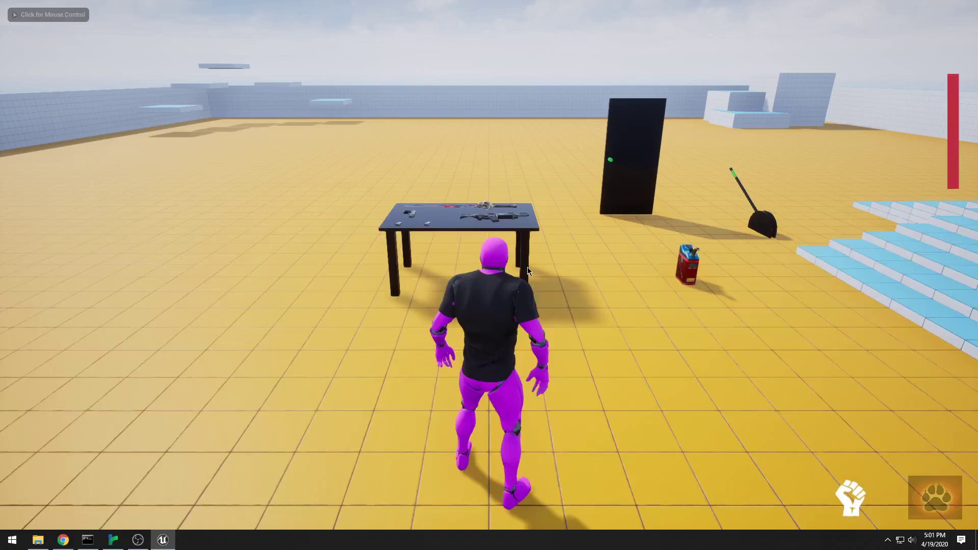
Walk the character to the table and pick up the rifle, the pistol and the sword, turning away from the table.
{"action": "key", "text": "w"}
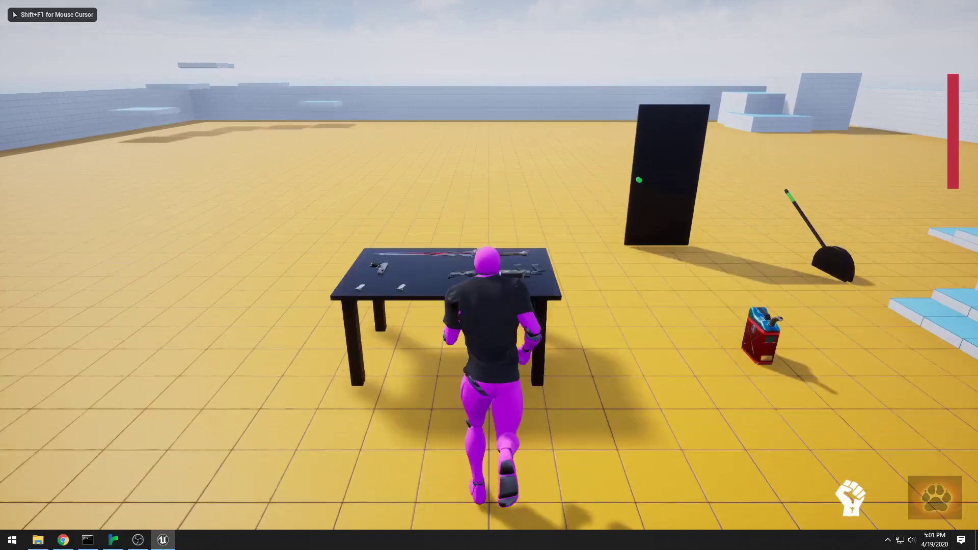
{"action": "key", "text": "e"}
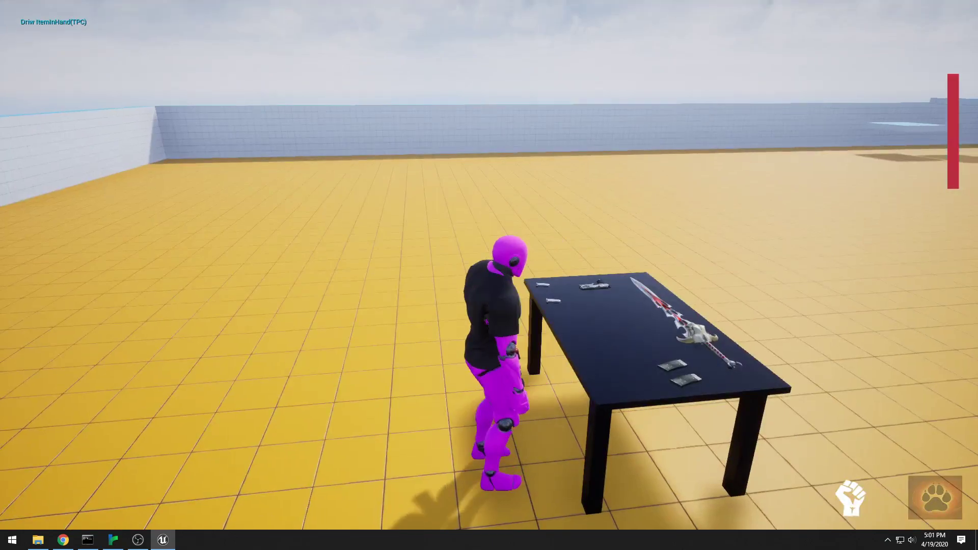
{"action": "key", "text": "w"}
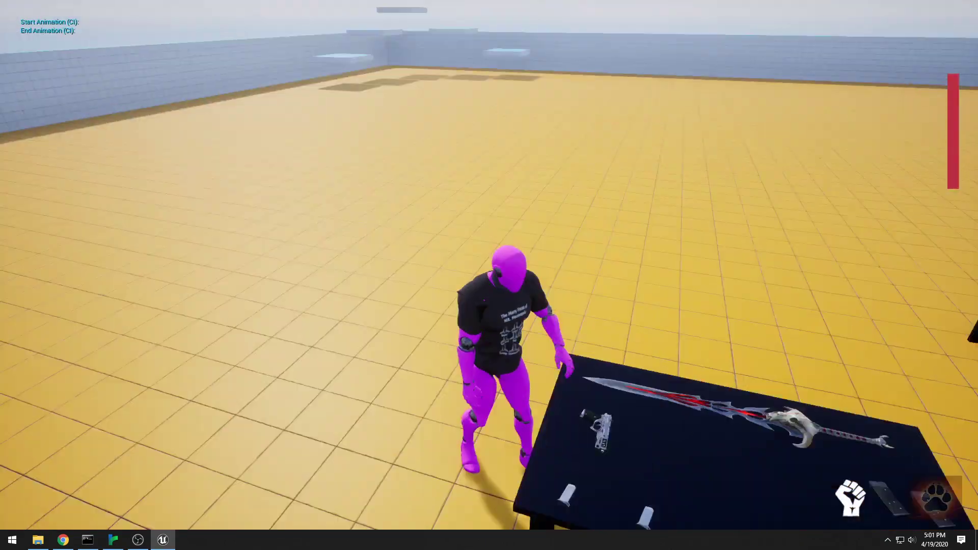
{"action": "key", "text": "e"}
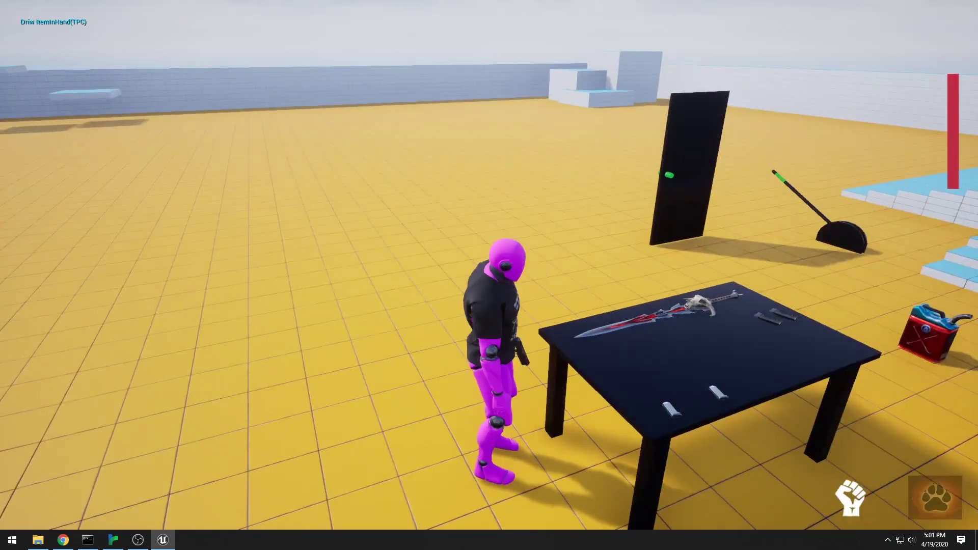
{"action": "key", "text": "e"}
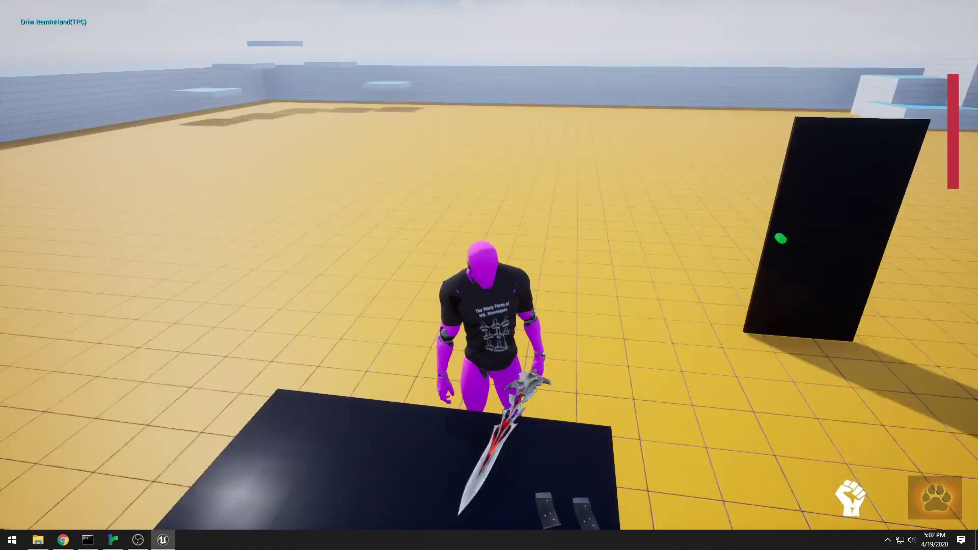
{"action": "key", "text": "w"}
{"action": "key", "text": "a"}
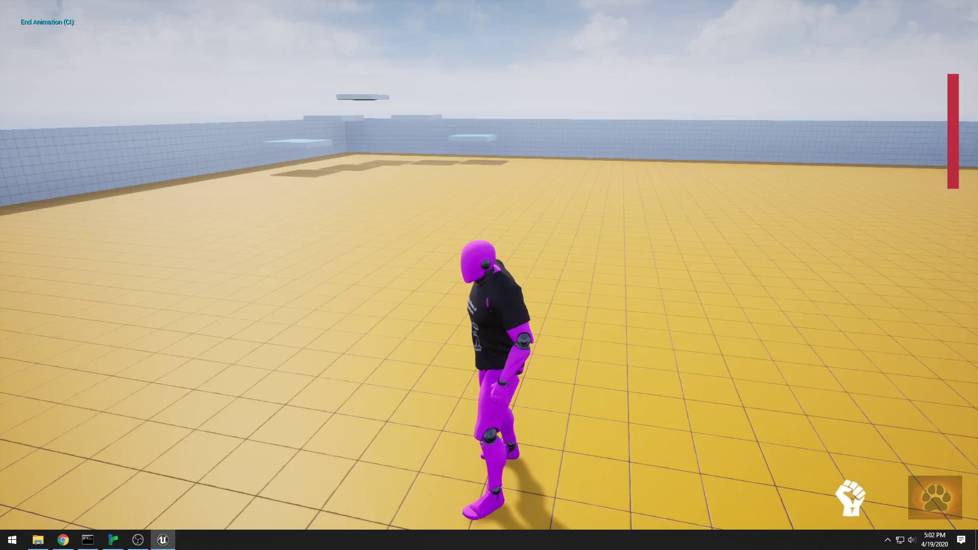
Equip the sword from the weapon selection grid and run the character around the level with it.
{"action": "key", "text": "1"}
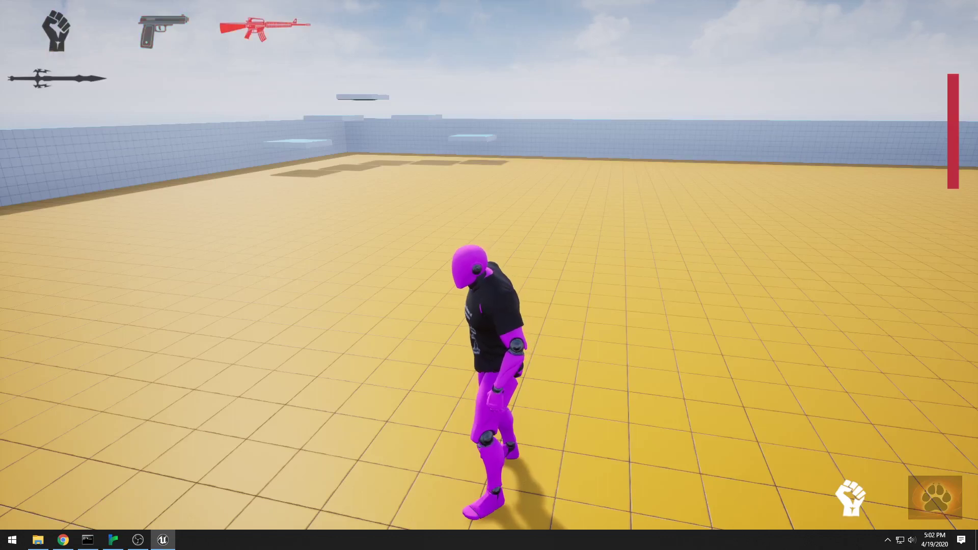
{"action": "left_click", "coordinate": [489, 276]}
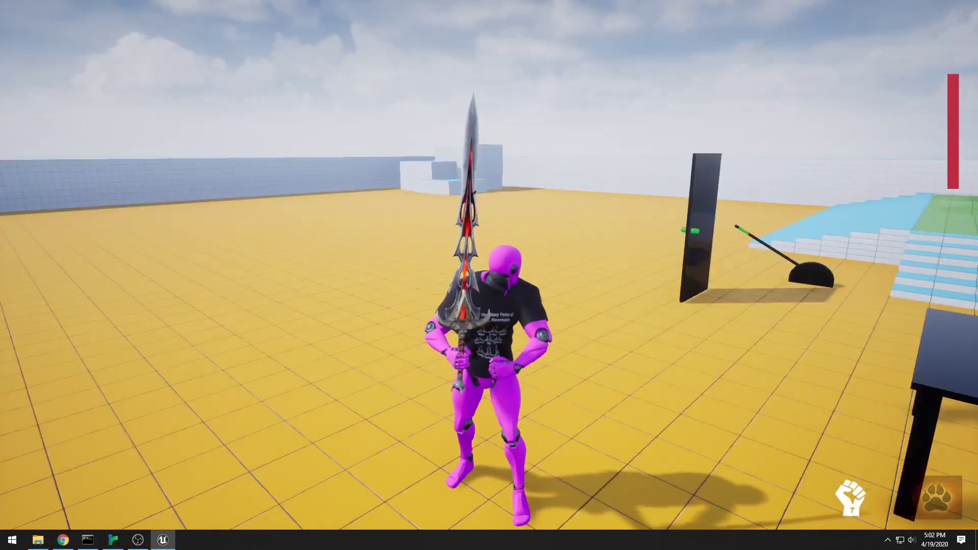
{"action": "key", "text": "w"}
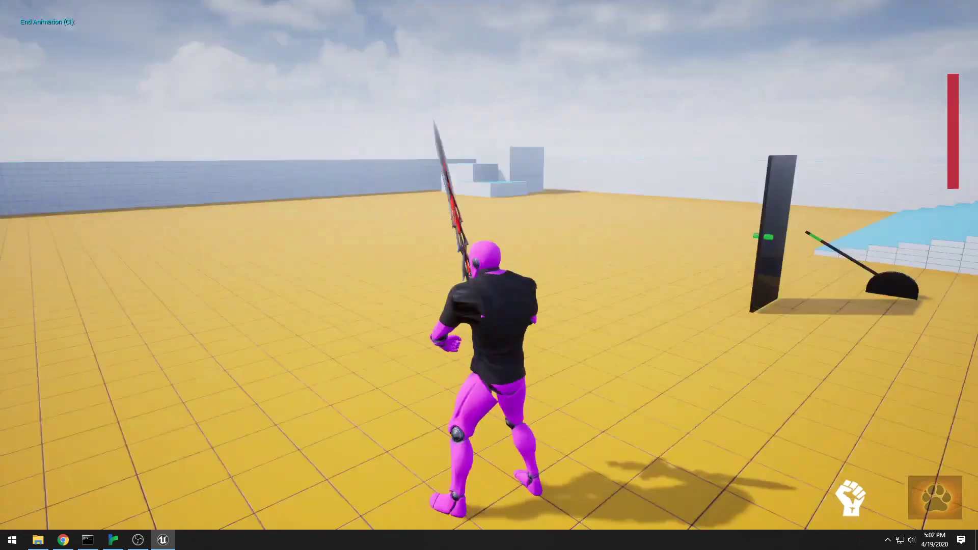
{"action": "key", "text": "w"}
{"action": "key", "text": "a"}
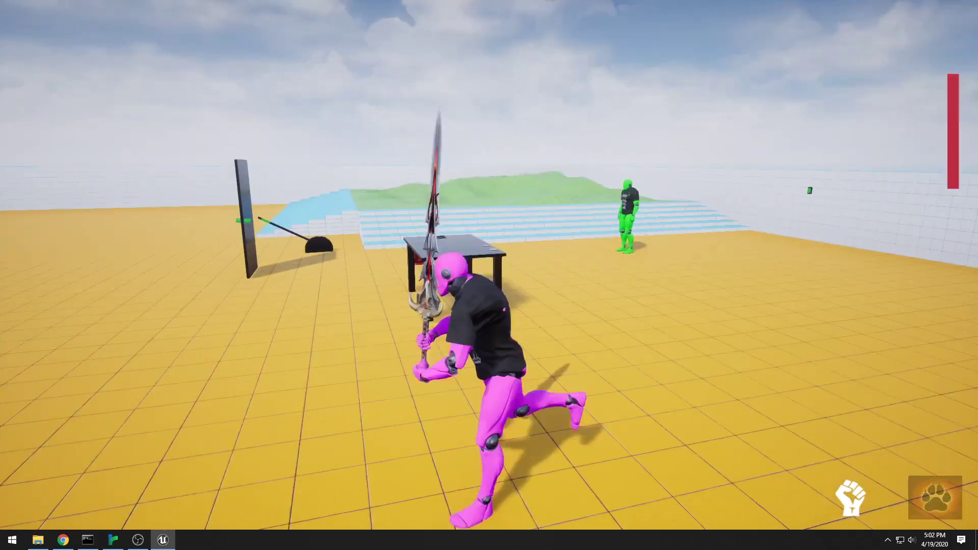
{"action": "key", "text": "d"}
{"action": "key", "text": "w"}
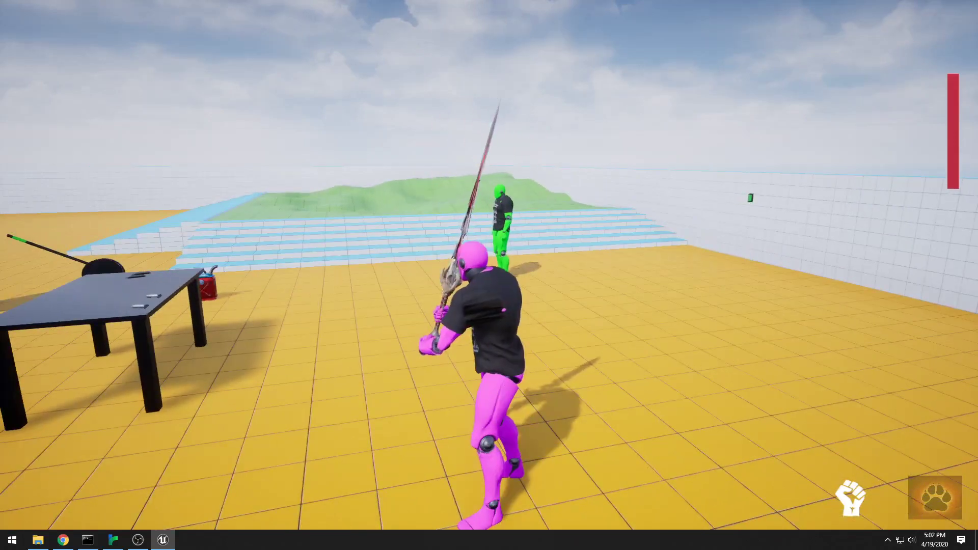
Bring up the weapon selection grid while holding the sword and try to switch to another entry.
{"action": "key", "text": "s"}
{"action": "key", "text": "1"}
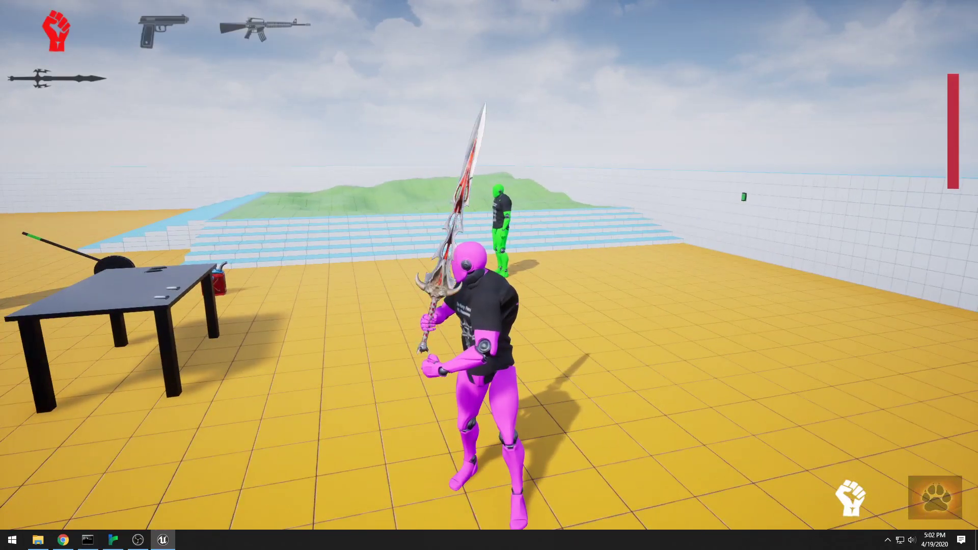
{"action": "key", "text": "2"}
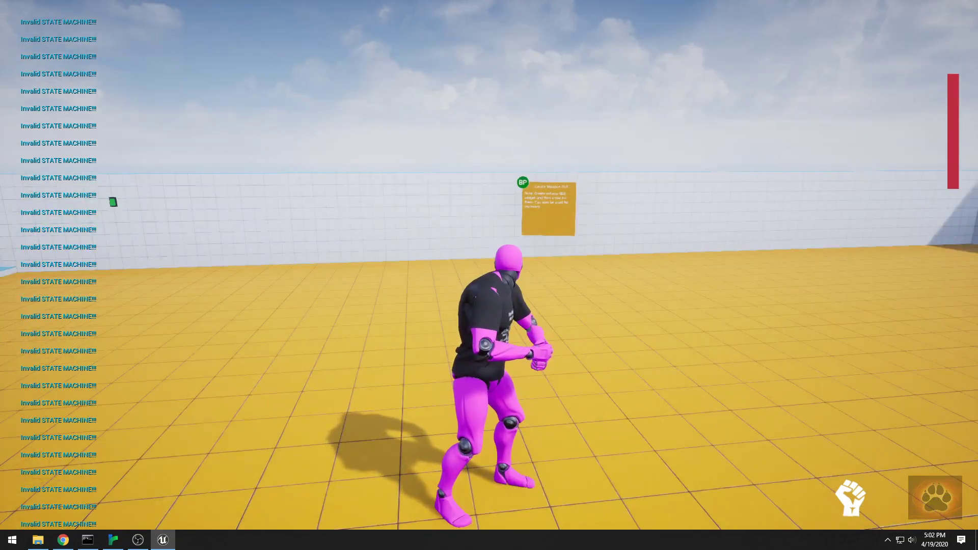
In a fresh play session, walk to the table, pick up only the rifle and run past the table.
{"action": "key", "text": "w"}
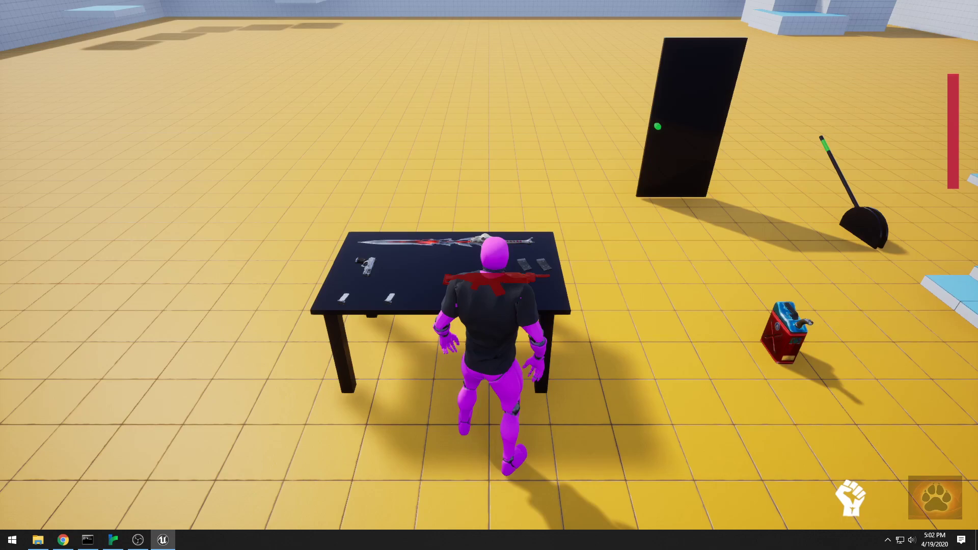
{"action": "key", "text": "e"}
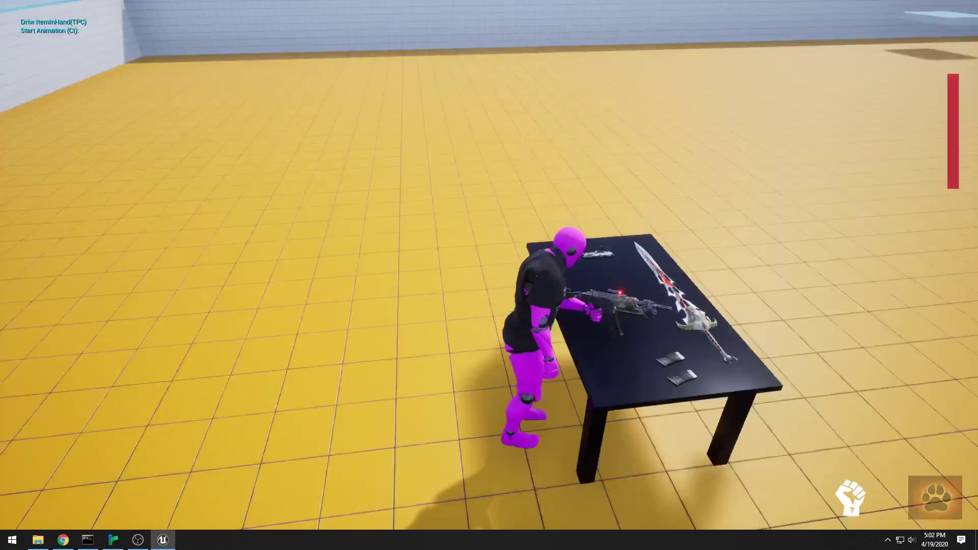
{"action": "key", "text": "w"}
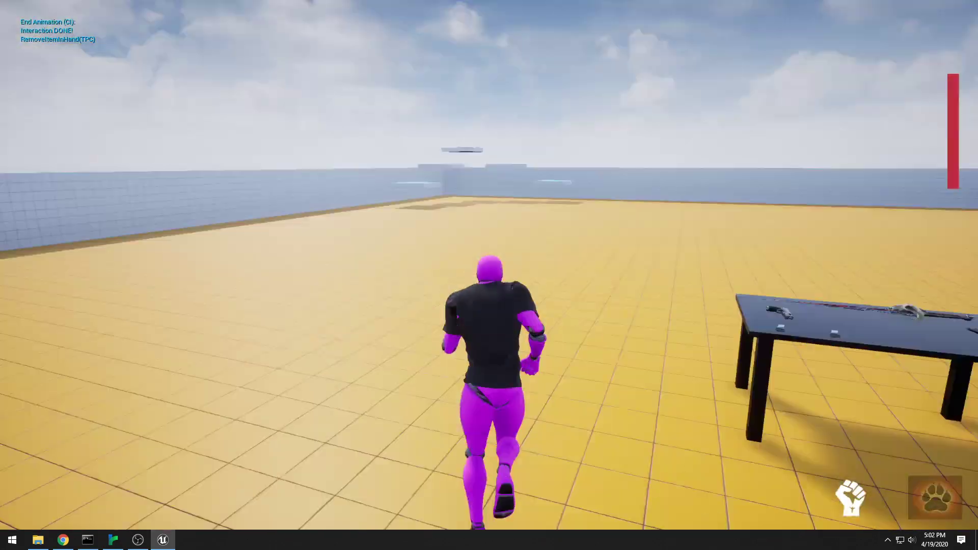
Turn the character around and equip the rifle from the weapon selection grid.
{"action": "key", "text": "d"}
{"action": "key", "text": "s"}
{"action": "scroll", "coordinate": [489, 275], "scroll_direction": "down", "scroll_amount": 1}
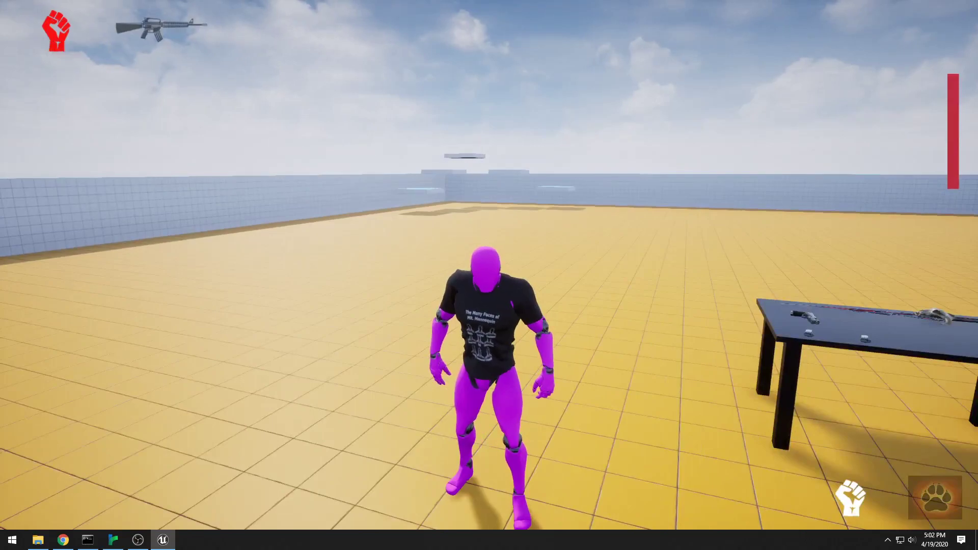
{"action": "scroll", "coordinate": [489, 275], "scroll_direction": "down", "scroll_amount": 1}
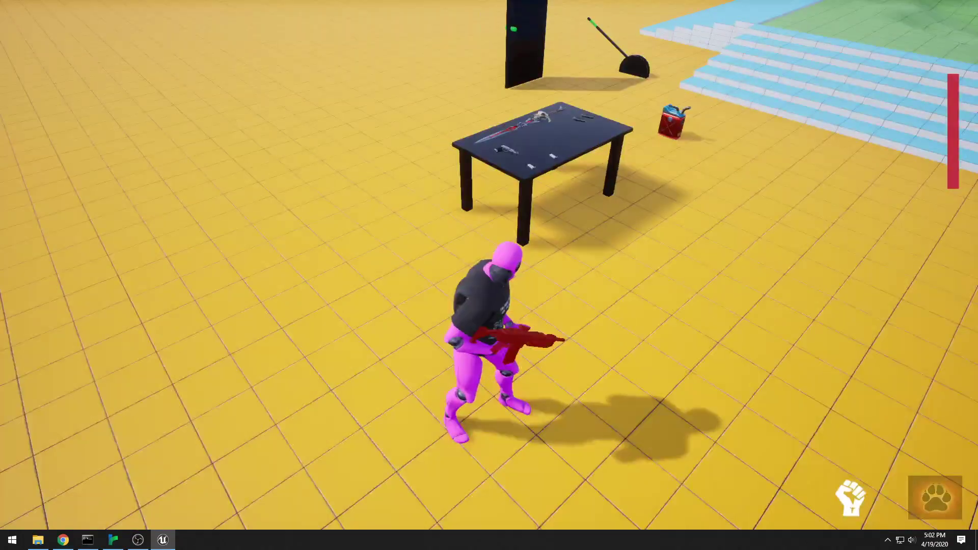
Run the character around the level with the rifle in changing directions, including around the blocks, to examine its movement animations.
{"action": "key", "text": "w"}
{"action": "key", "text": "a"}
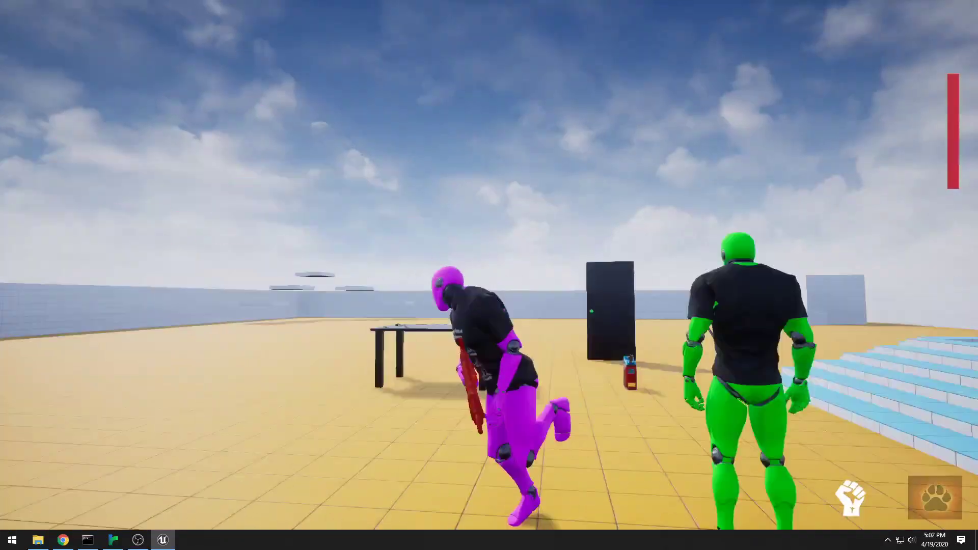
{"action": "key", "text": "a"}
{"action": "key", "text": "w"}
{"action": "key", "text": "a"}
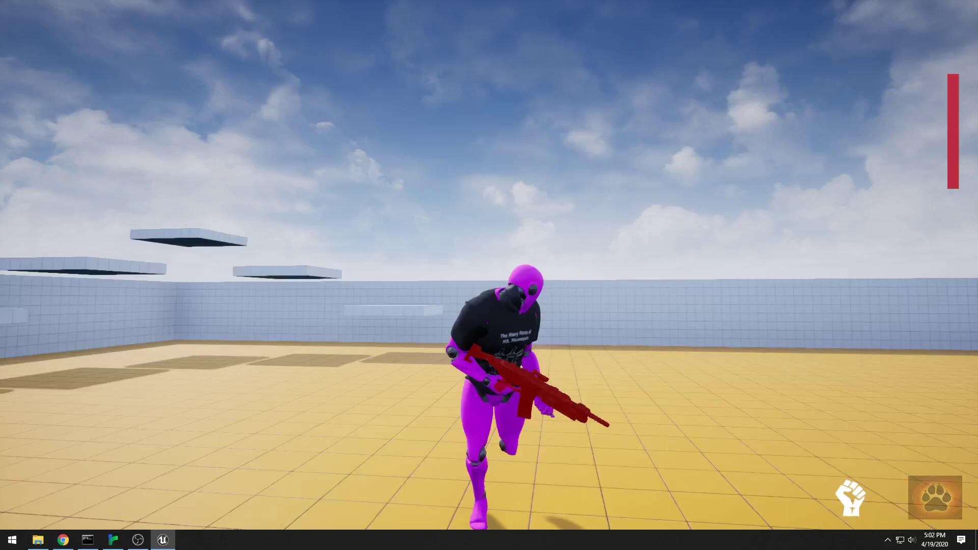
{"action": "key", "text": "w"}
{"action": "key", "text": "s"}
{"action": "key", "text": "d"}
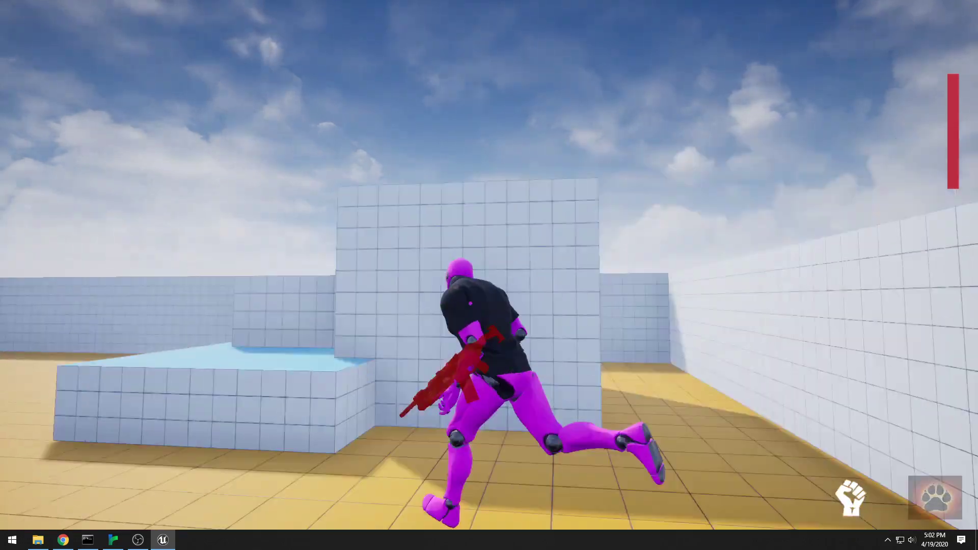
{"action": "key", "text": "s"}
{"action": "key", "text": "s"}
{"action": "key", "text": "w"}
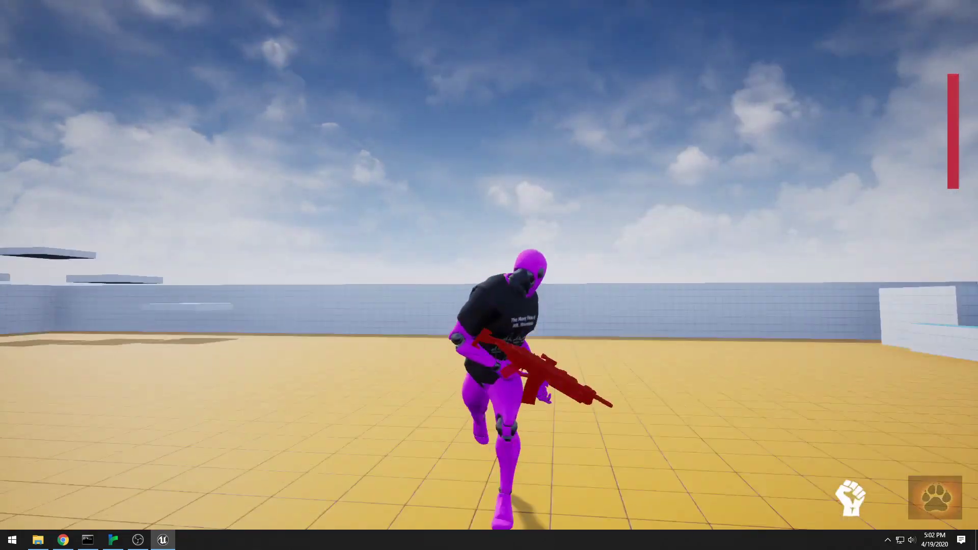
{"action": "key", "text": "d"}
{"action": "key", "text": "a"}
{"action": "key", "text": "w"}
{"action": "key", "text": "d"}
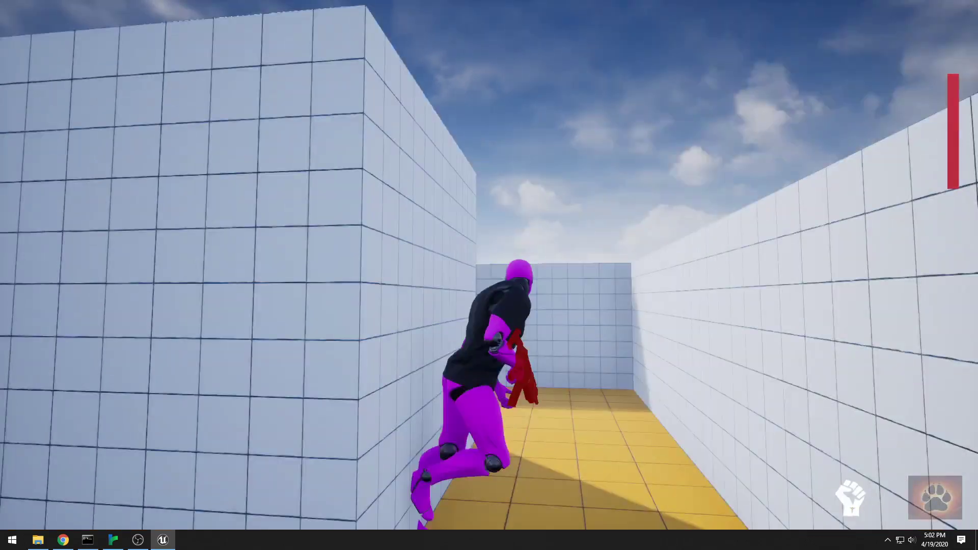
{"action": "key", "text": "a"}
{"action": "key", "text": "w"}
{"action": "key", "text": "s"}
{"action": "key", "text": "a"}
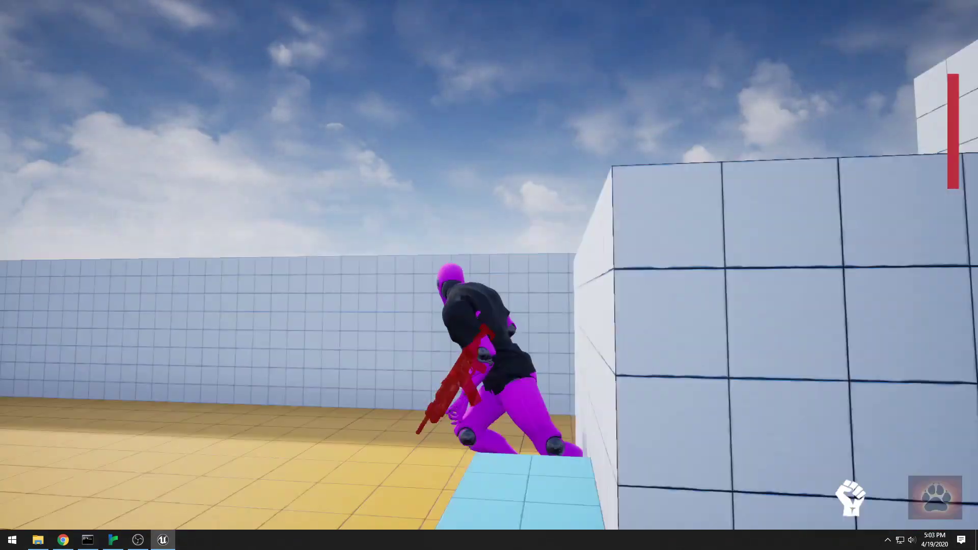
{"action": "key", "text": "s"}
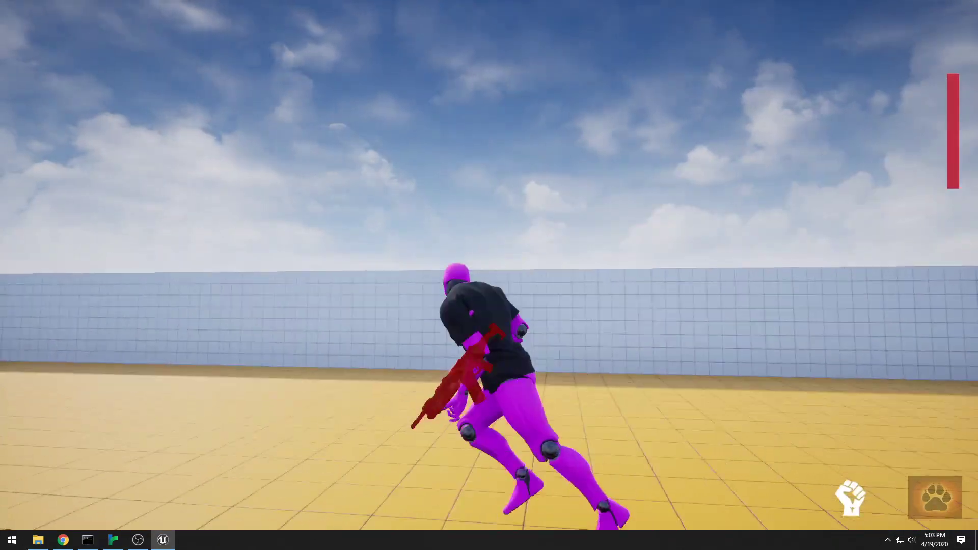
{"action": "key", "text": "w"}
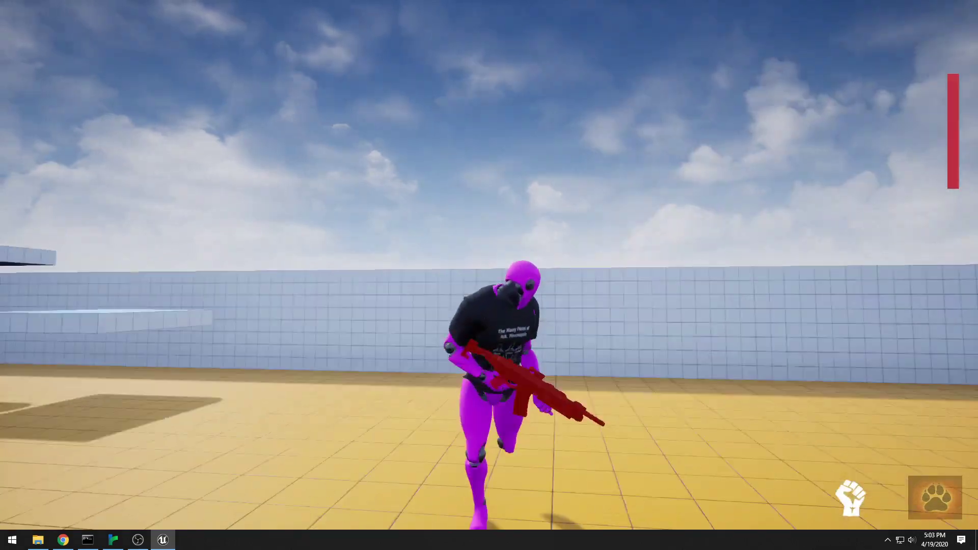
{"action": "key", "text": "d"}
{"action": "key", "text": "a"}
{"action": "key", "text": "w"}
{"action": "key", "text": "a"}
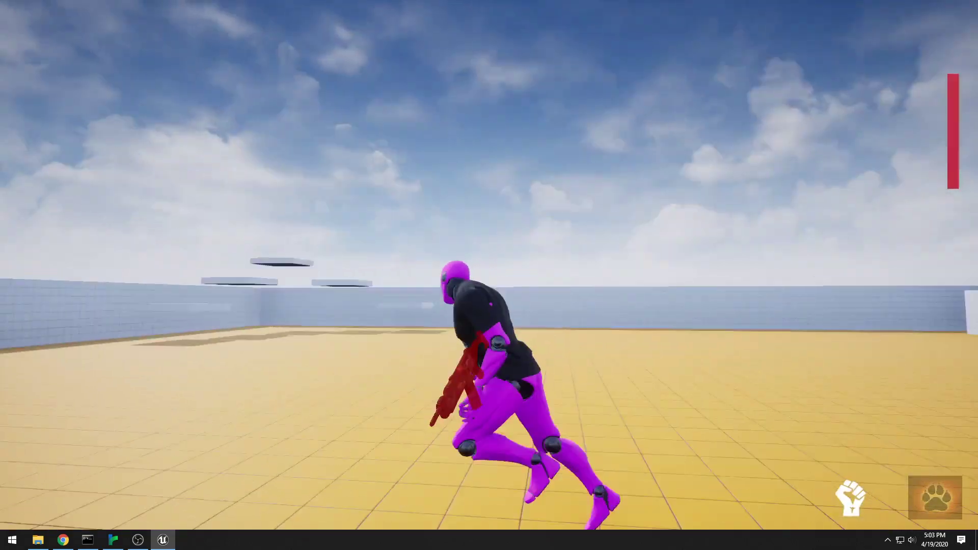
{"action": "key", "text": "a"}
{"action": "key", "text": "w"}
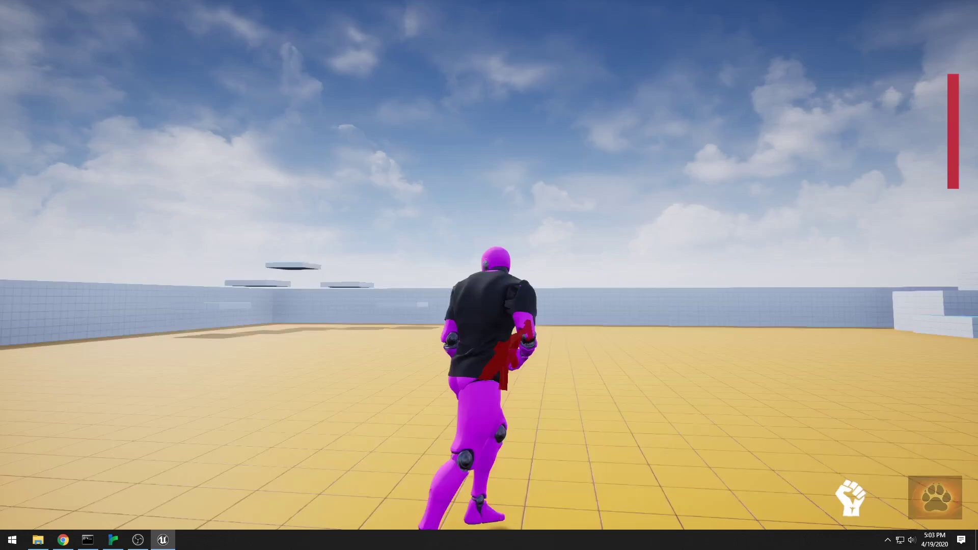
{"action": "key", "text": "w"}
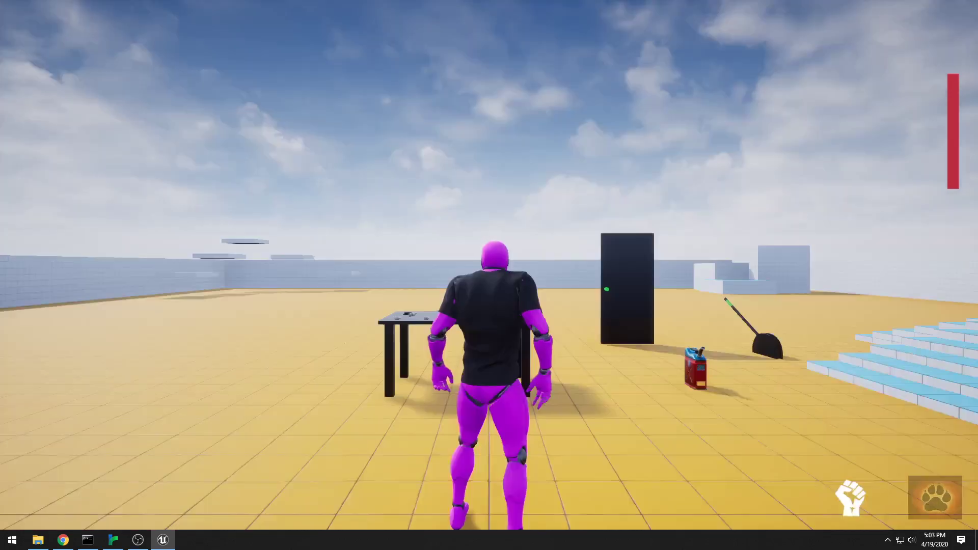
In a fresh play session, walk past the table to the red fuel canister and pick it up.
{"action": "key", "text": "w"}
{"action": "key", "text": "d"}
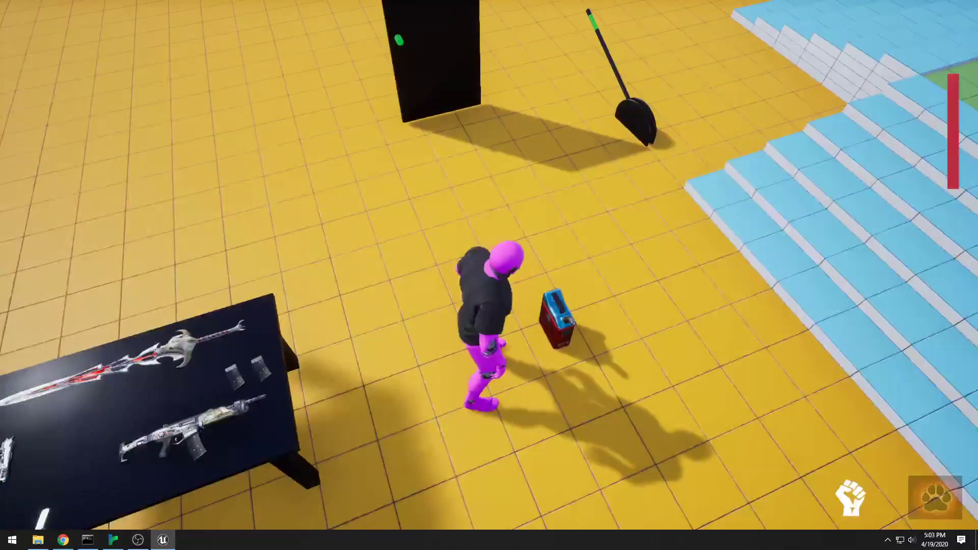
{"action": "key", "text": "e"}
{"action": "key", "text": "e"}
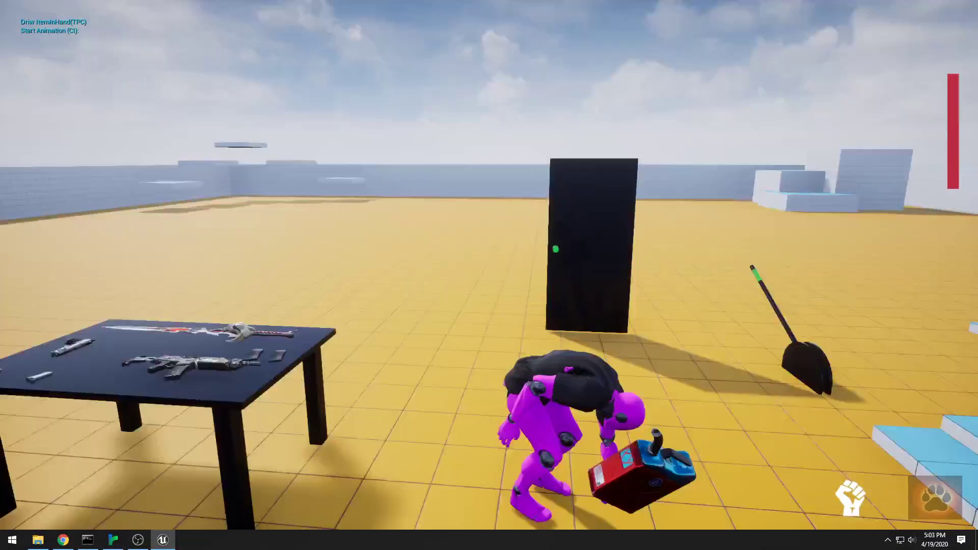
Run the character past the door to the floor lever and pull the lever.
{"action": "key", "text": "w"}
{"action": "key", "text": "w"}
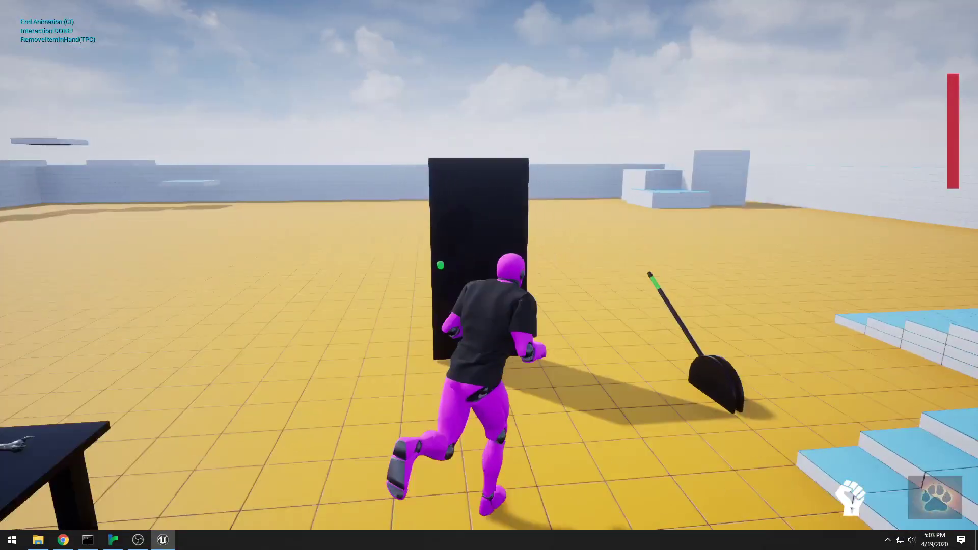
{"action": "key", "text": "e"}
{"action": "key", "text": "w"}
{"action": "key", "text": "e"}
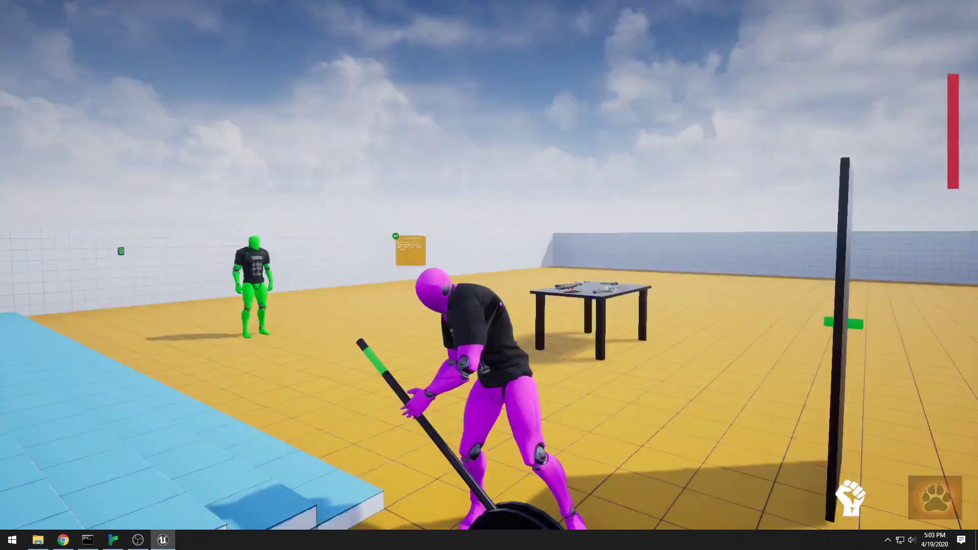
Run toward the green character and back, operate the door beside the lever, and end the play session.
{"action": "key", "text": "w"}
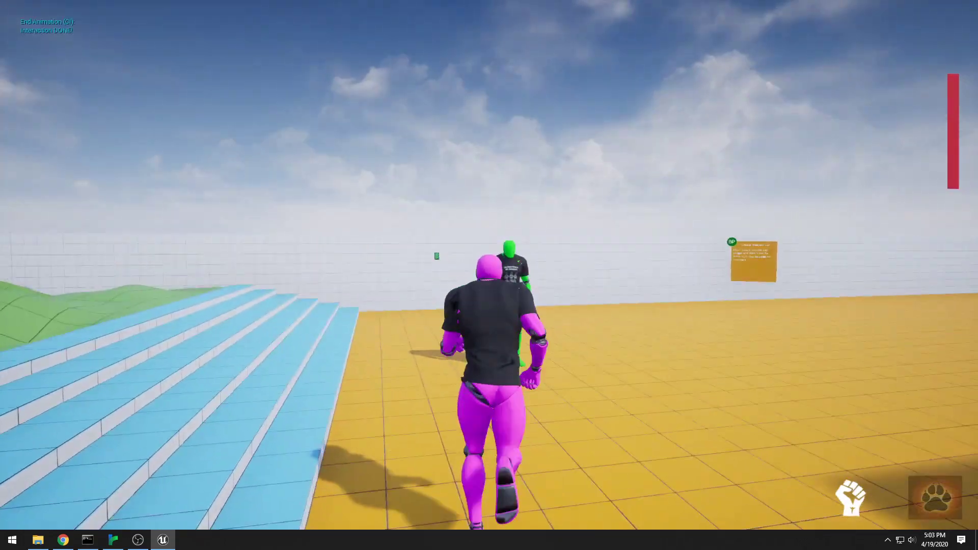
{"action": "key", "text": "w"}
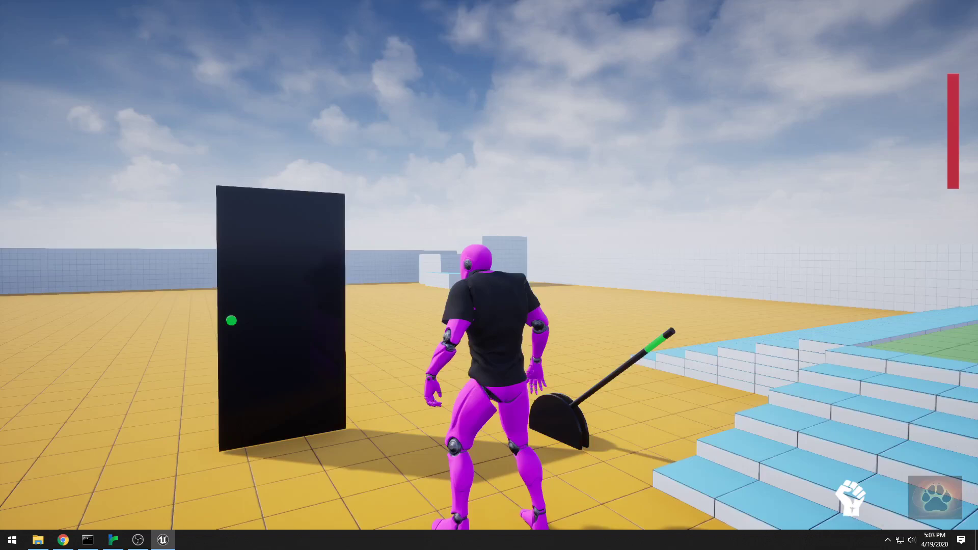
{"action": "key", "text": "a"}
{"action": "key", "text": "e"}
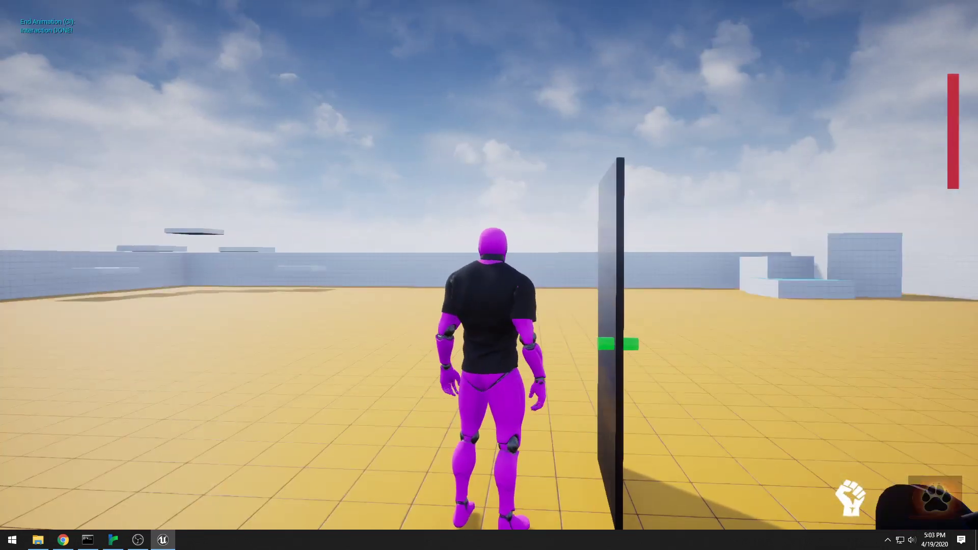
{"action": "key", "text": "w"}
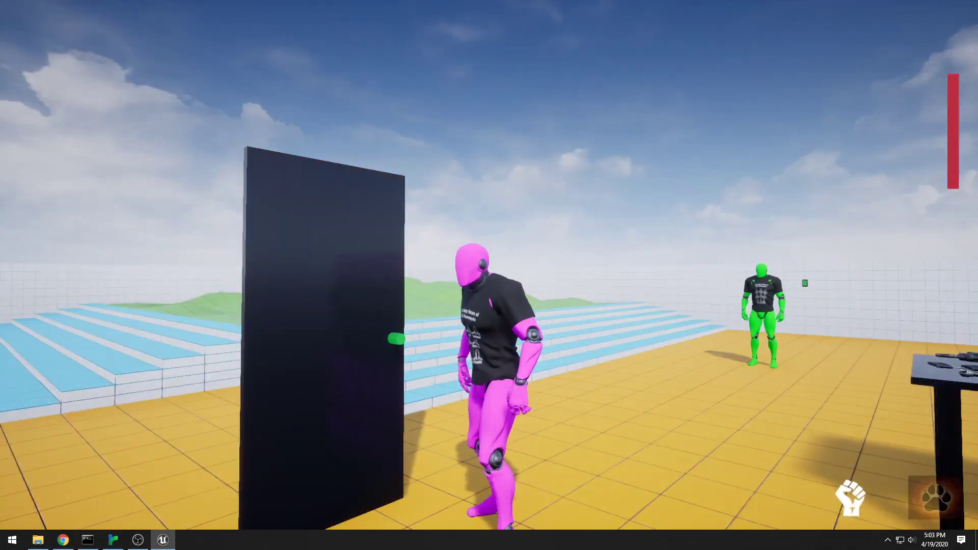
{"action": "key", "text": "Escape"}
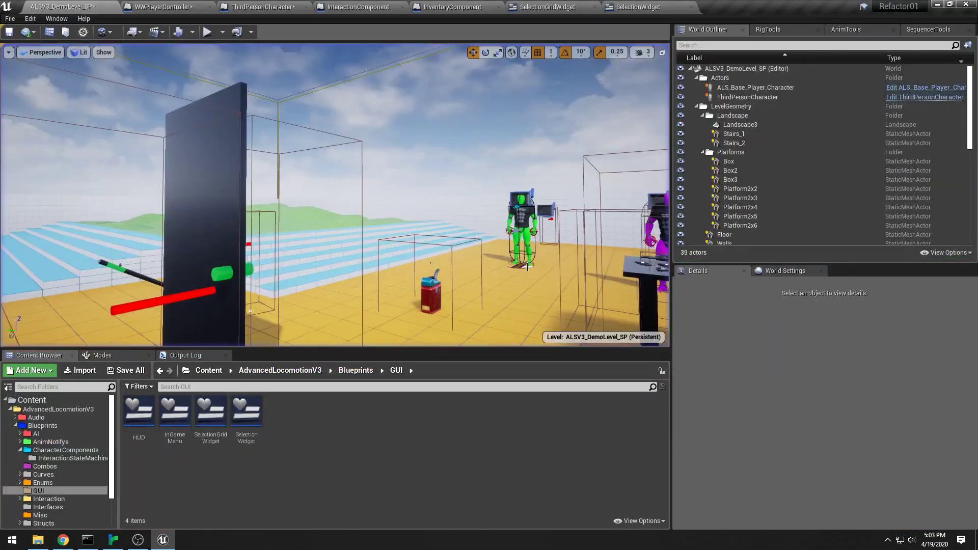
Disconnect the WW Equip Weapon call from the User Input State setter in WWPlayerController, and compile WWPlayerController and ThirdPersonCharacter.
{"action": "left_click", "coordinate": [162, 7]}
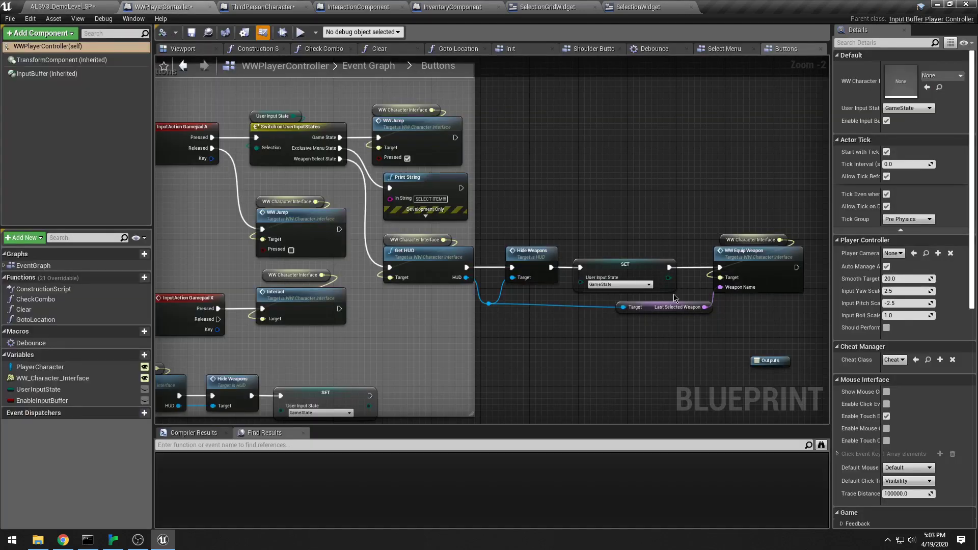
{"action": "left_click", "coordinate": [672, 266]}
{"action": "left_click", "coordinate": [618, 136]}
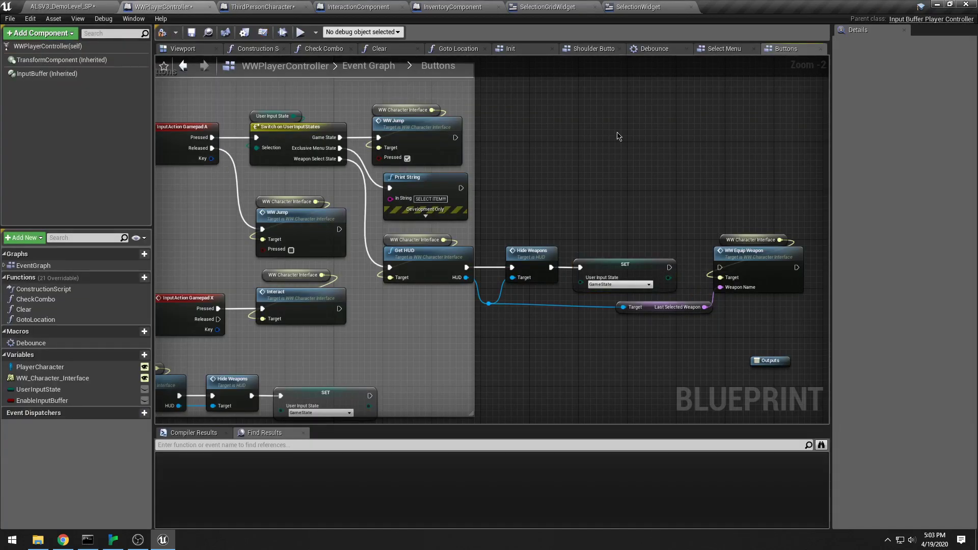
{"action": "left_click", "coordinate": [257, 6]}
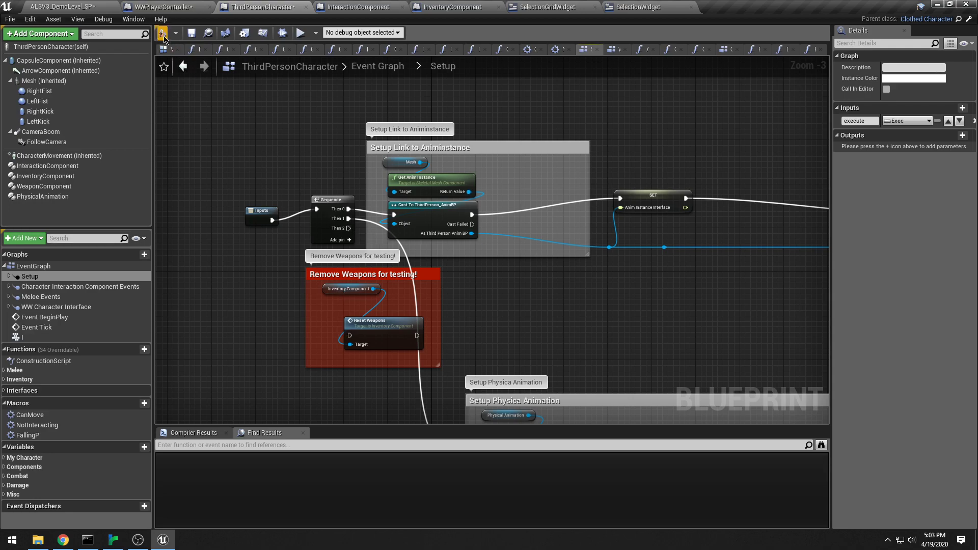
{"action": "left_click", "coordinate": [158, 6]}
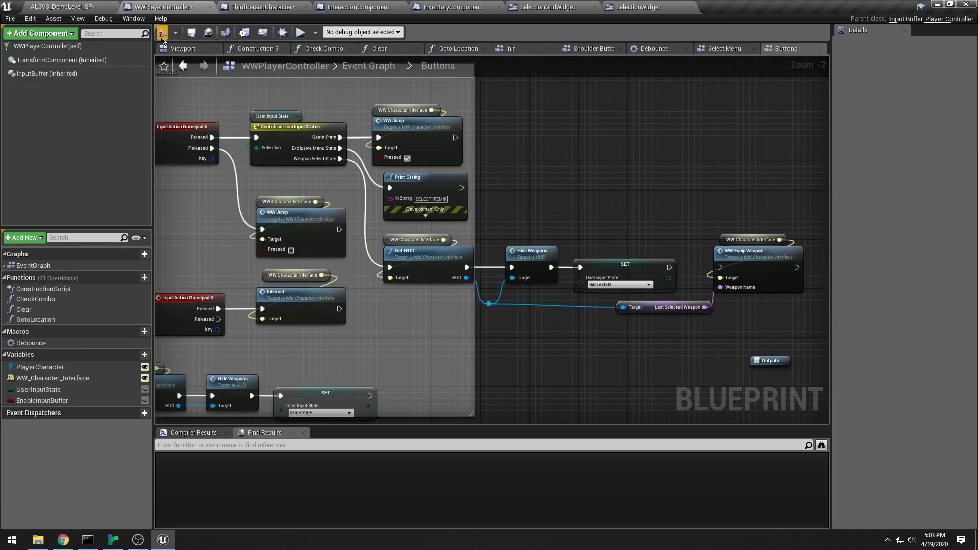
Start a fresh full-screen play session of the demo level and open the weapon selection grid.
{"action": "left_click", "coordinate": [105, 10]}
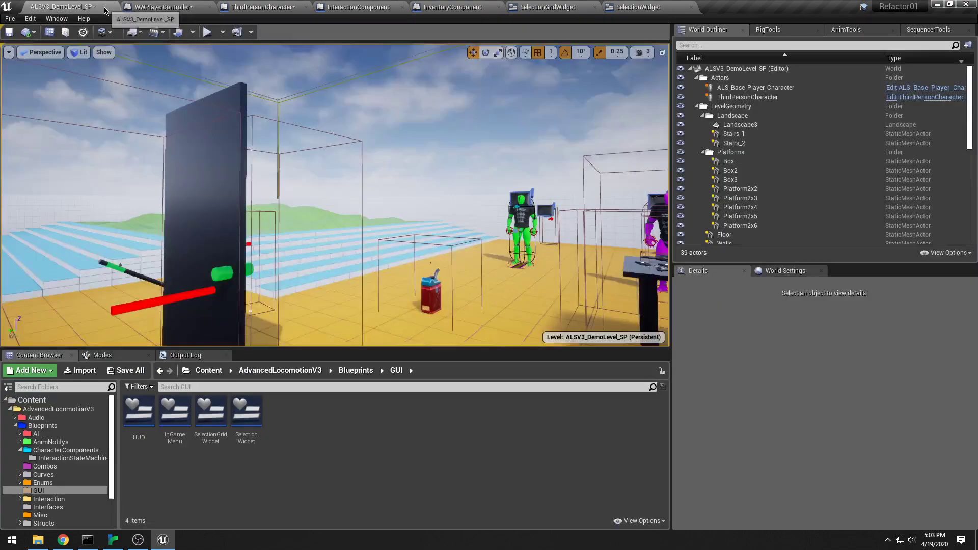
{"action": "left_click", "coordinate": [209, 34]}
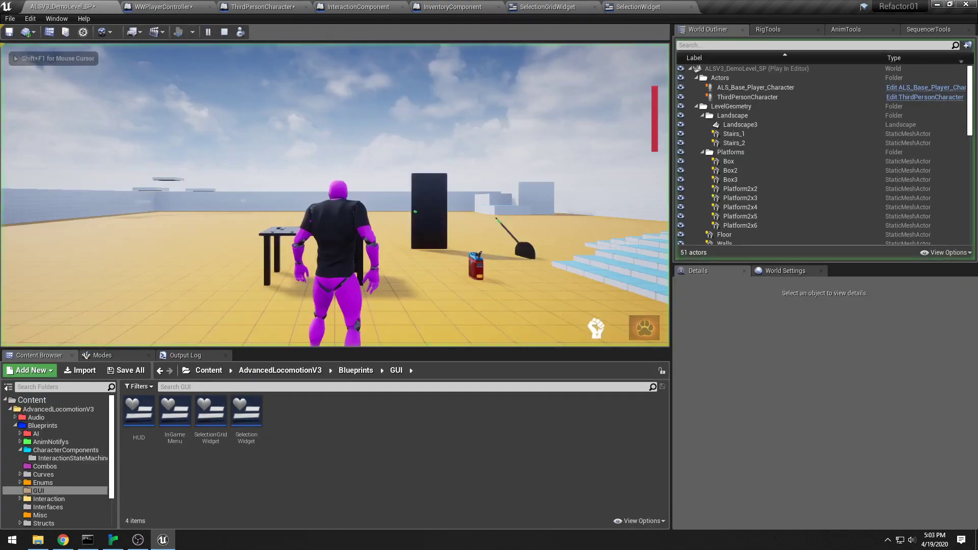
{"action": "key", "text": "F11"}
{"action": "key", "text": "Tab"}
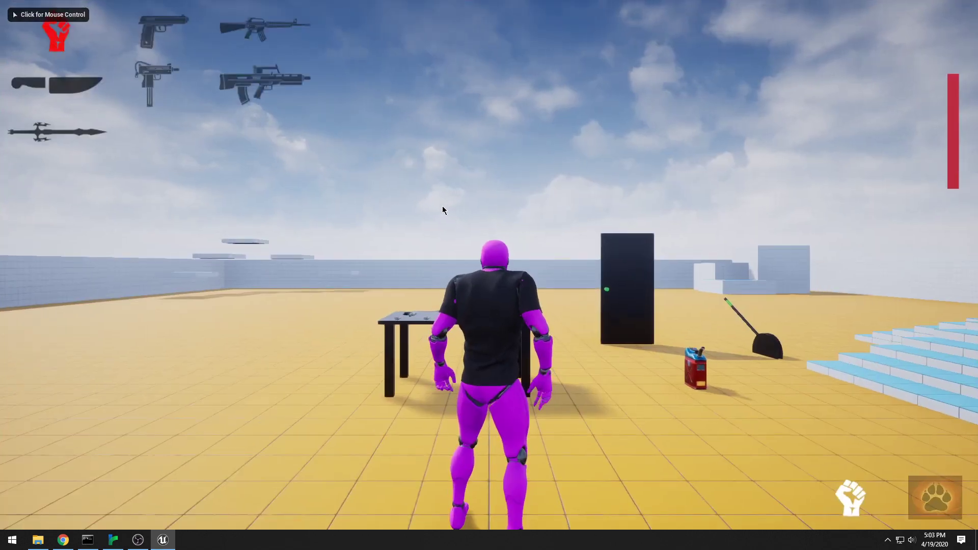
Move the weapon grid highlight back and forth across the melee, submachine gun and rifle entries to examine how the selection responds.
{"action": "key", "text": "Down"}
{"action": "key", "text": "Right"}
{"action": "key", "text": "Right"}
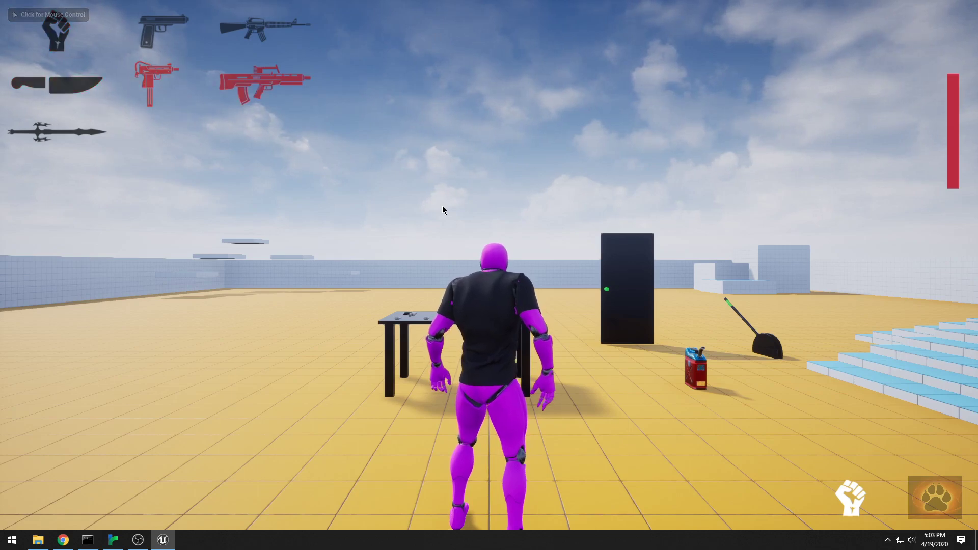
{"action": "key", "text": "Left"}
{"action": "key", "text": "Left"}
{"action": "scroll", "coordinate": [443, 210], "scroll_direction": "down", "scroll_amount": 3}
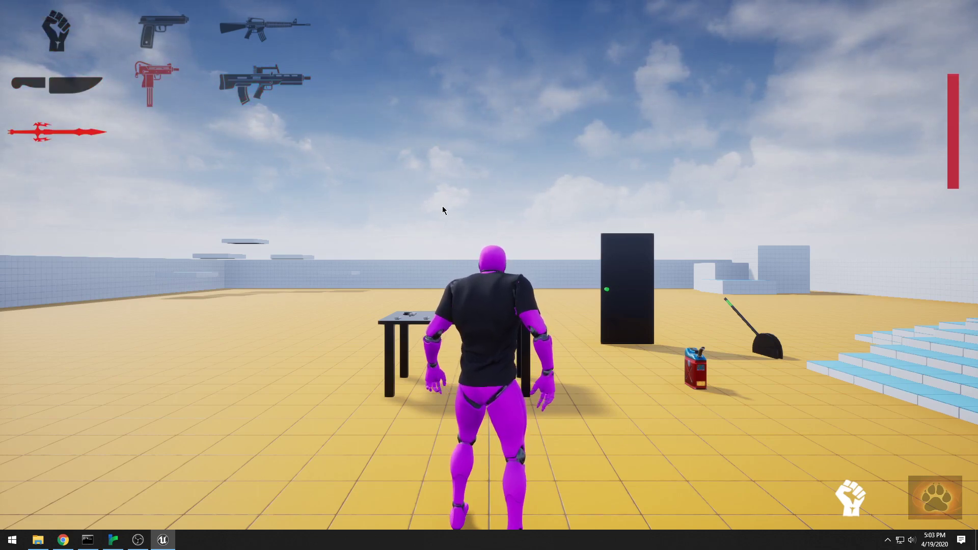
{"action": "scroll", "coordinate": [443, 210], "scroll_direction": "up", "scroll_amount": 1}
{"action": "scroll", "coordinate": [442, 210], "scroll_direction": "up", "scroll_amount": 1}
{"action": "scroll", "coordinate": [442, 210], "scroll_direction": "down", "scroll_amount": 1}
{"action": "scroll", "coordinate": [442, 210], "scroll_direction": "down", "scroll_amount": 1}
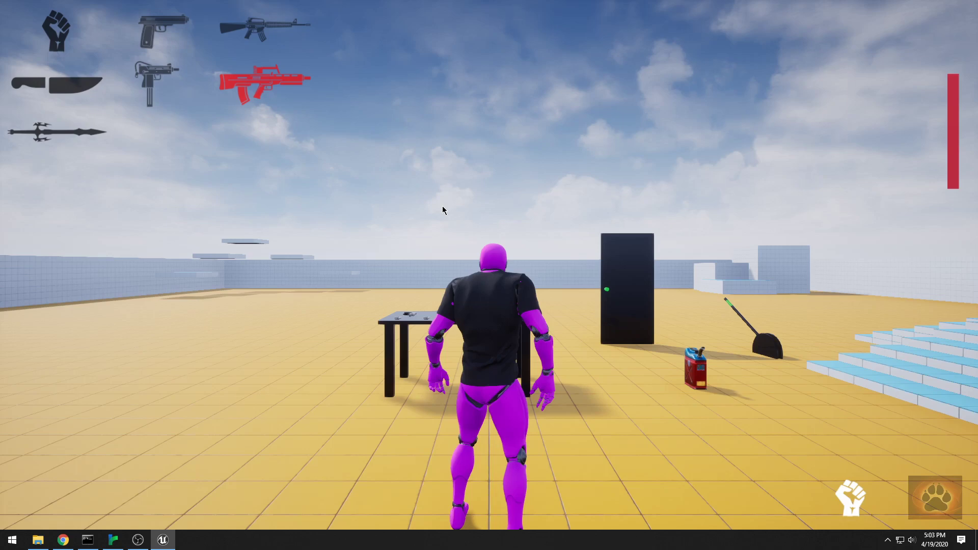
{"action": "scroll", "coordinate": [442, 210], "scroll_direction": "up", "scroll_amount": 1}
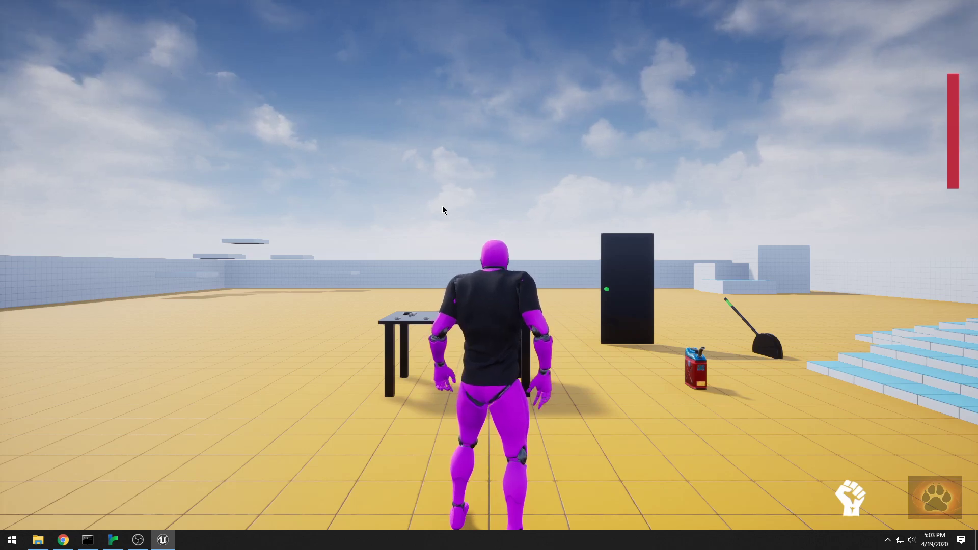
Reopen the weapon grid, jump between weapon categories and cycle through their entries in both directions to check the highlighting.
{"action": "key", "text": "Down"}
{"action": "key", "text": "2"}
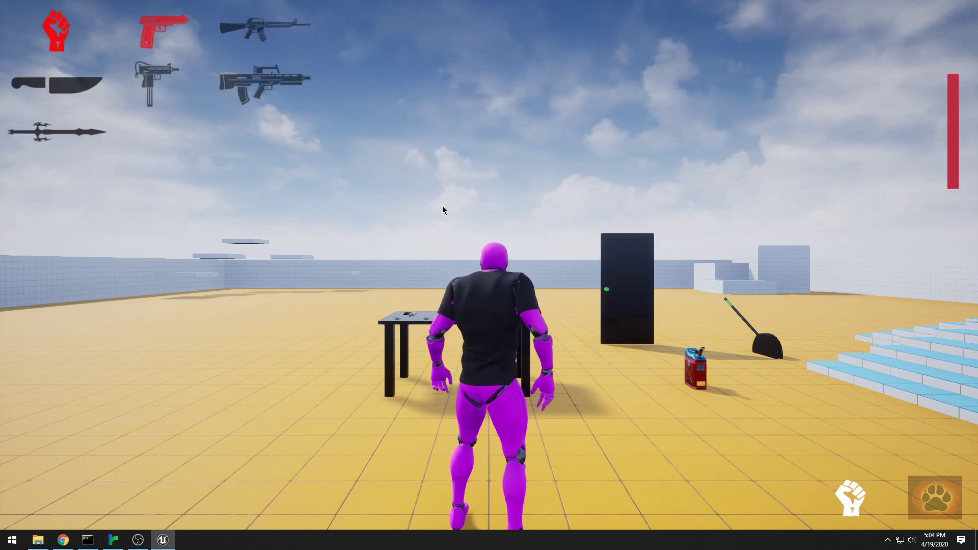
{"action": "key", "text": "3"}
{"action": "scroll", "coordinate": [442, 209], "scroll_direction": "up", "scroll_amount": 4}
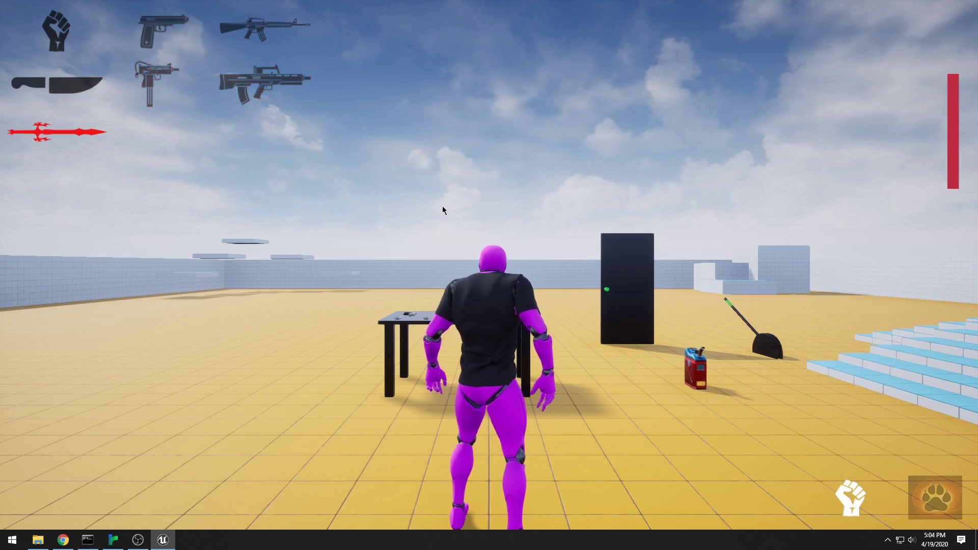
{"action": "scroll", "coordinate": [442, 210], "scroll_direction": "down", "scroll_amount": 3}
{"action": "scroll", "coordinate": [442, 210], "scroll_direction": "up", "scroll_amount": 3}
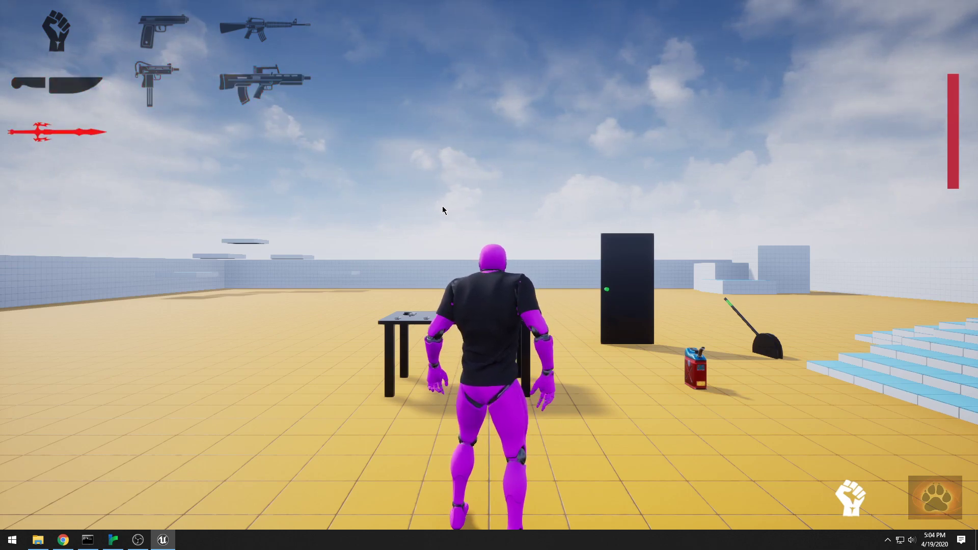
{"action": "scroll", "coordinate": [442, 210], "scroll_direction": "down", "scroll_amount": 3}
{"action": "scroll", "coordinate": [442, 210], "scroll_direction": "down", "scroll_amount": 3}
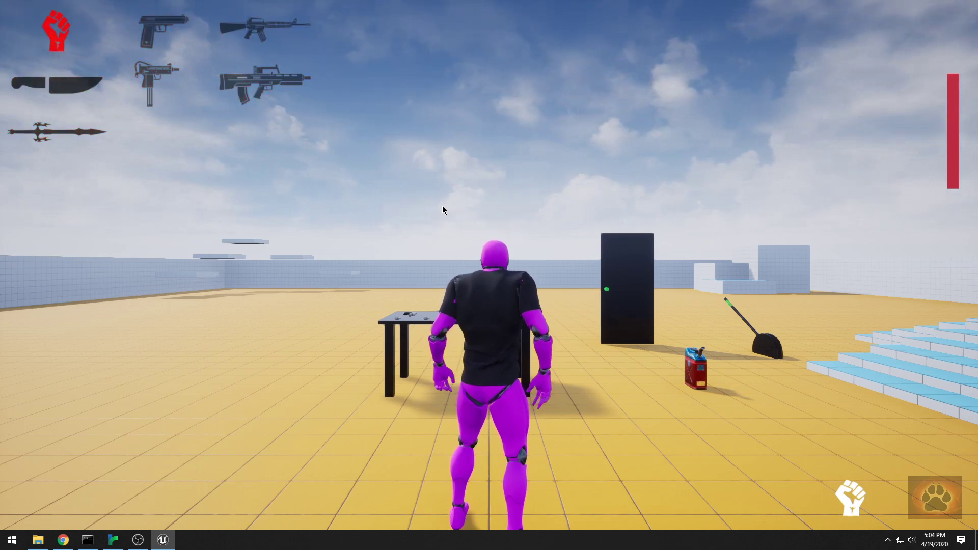
{"action": "scroll", "coordinate": [442, 210], "scroll_direction": "up", "scroll_amount": 2}
{"action": "scroll", "coordinate": [442, 210], "scroll_direction": "up", "scroll_amount": 1}
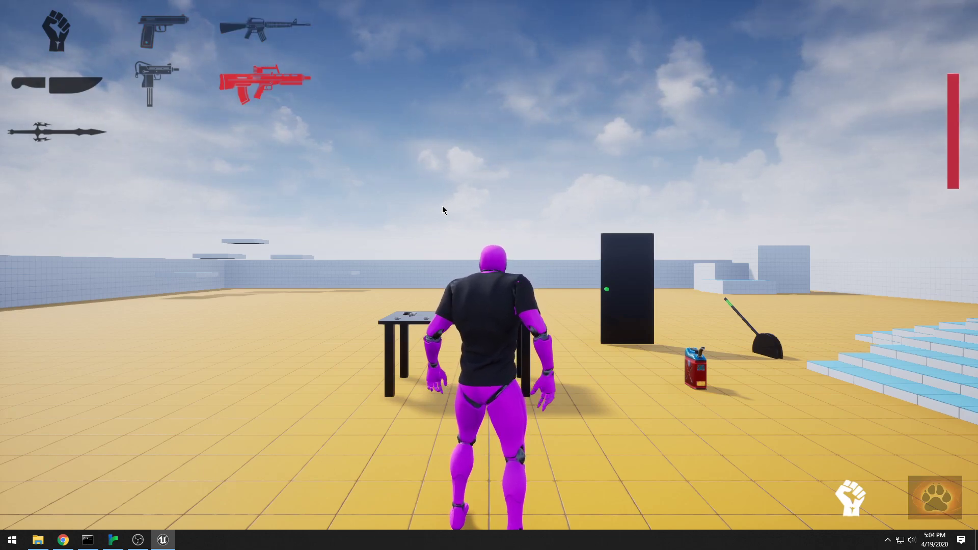
Close the weapon grid and run the character past the table onto the blue stairs.
{"action": "key", "text": "Tab"}
{"action": "key", "text": "w"}
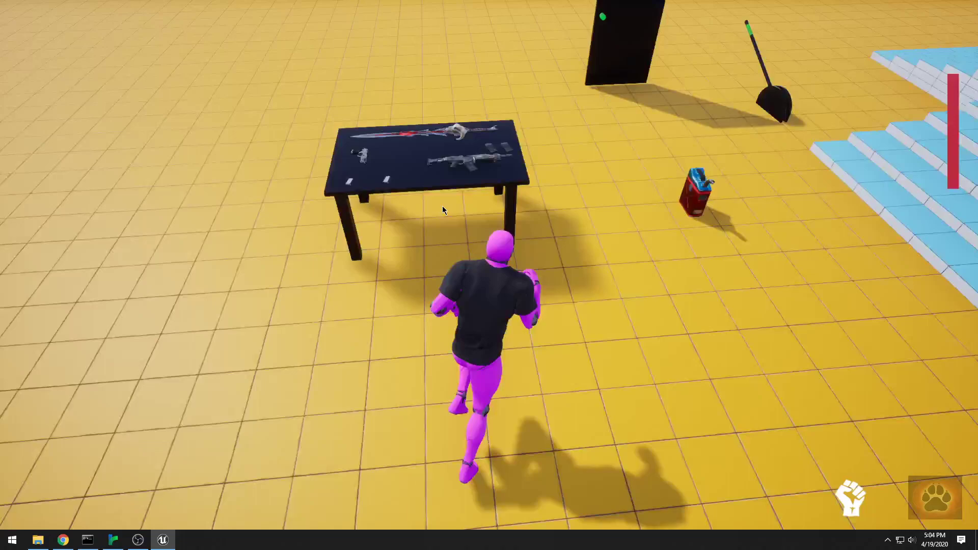
{"action": "key", "text": "d"}
{"action": "key", "text": "w"}
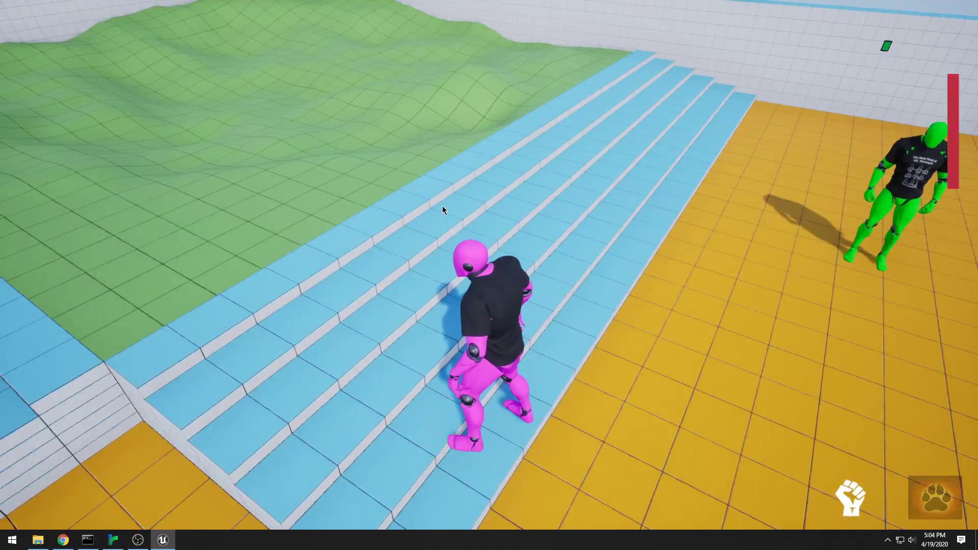
Open the weapon grid on the stairs and jump directly between the melee, handgun and rifle categories.
{"action": "key", "text": "1"}
{"action": "key", "text": "2"}
{"action": "key", "text": "1"}
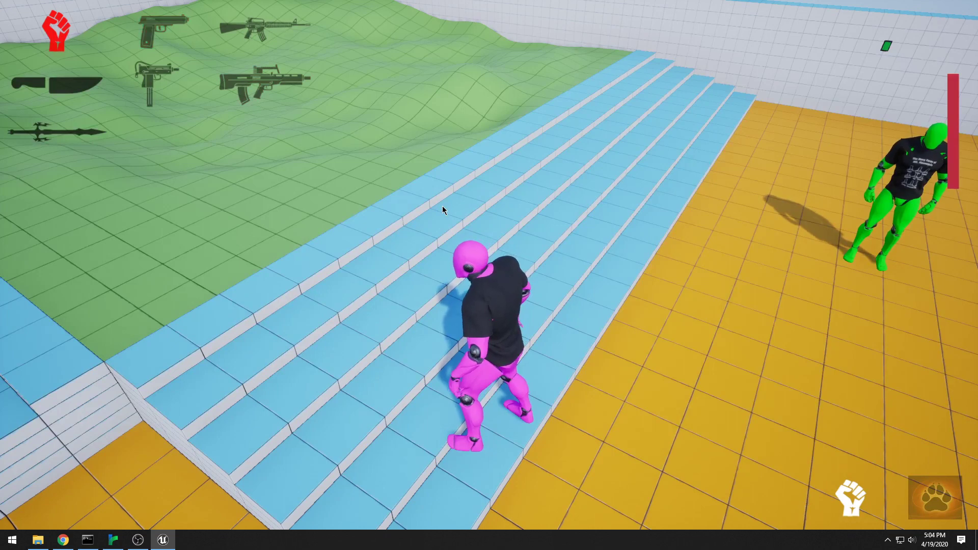
{"action": "key", "text": "2"}
{"action": "key", "text": "3"}
{"action": "key", "text": "3"}
Cycle the grid highlight forward and backward through the sword, knife, submachine gun and pistol to check the weapon order.
{"action": "scroll", "coordinate": [442, 206], "scroll_direction": "down", "scroll_amount": 3}
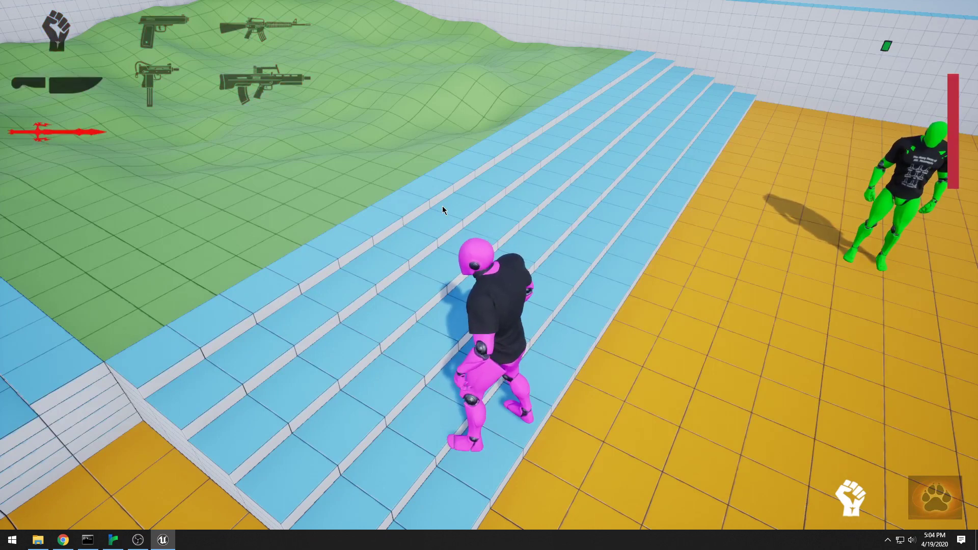
{"action": "scroll", "coordinate": [442, 206], "scroll_direction": "up", "scroll_amount": 3}
{"action": "scroll", "coordinate": [442, 206], "scroll_direction": "down", "scroll_amount": 4}
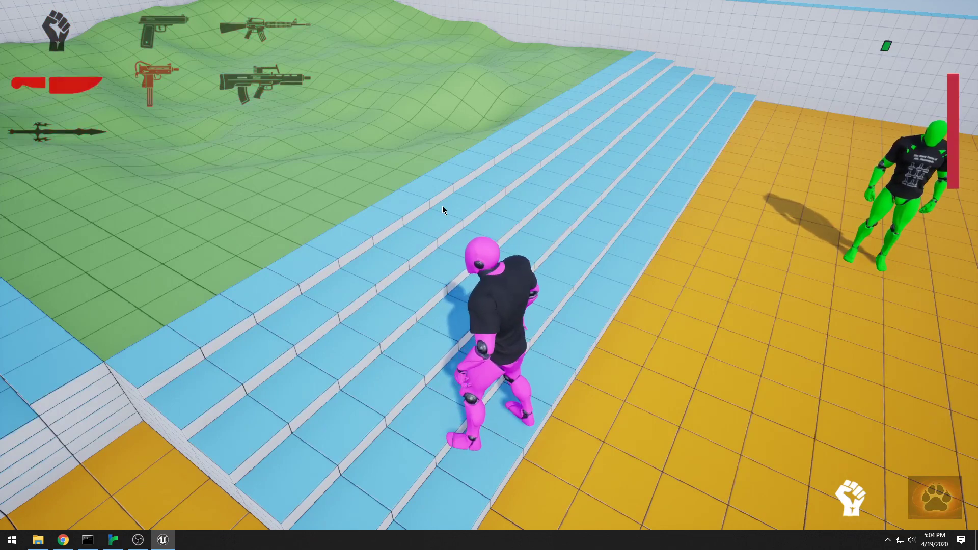
{"action": "scroll", "coordinate": [442, 206], "scroll_direction": "up", "scroll_amount": 5}
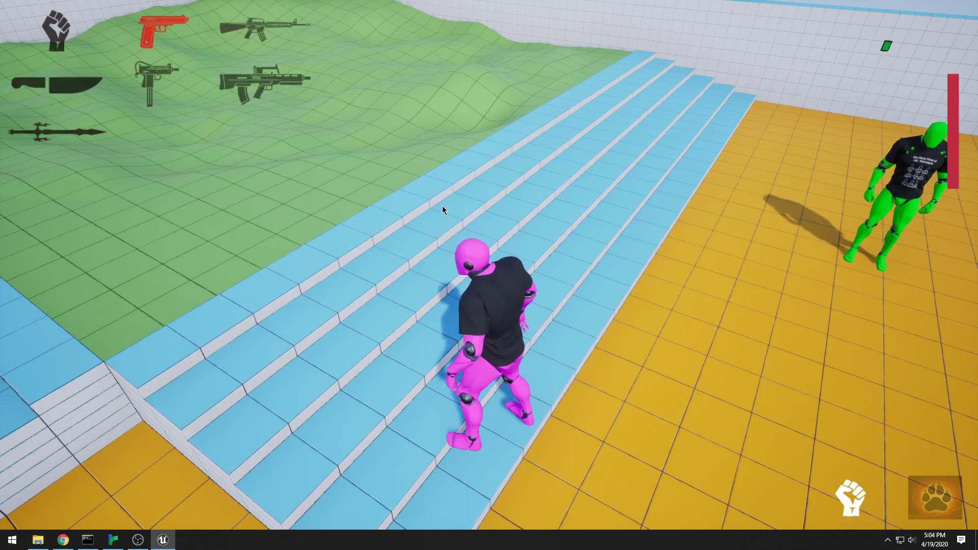
{"action": "scroll", "coordinate": [442, 206], "scroll_direction": "down", "scroll_amount": 3}
Step the highlight sideways and vertically between grid columns, including the submachine gun and bullpup rifle, to examine directional selection.
{"action": "key", "text": "Left"}
{"action": "key", "text": "Right"}
{"action": "key", "text": "Right"}
{"action": "key", "text": "Left"}
{"action": "key", "text": "Left"}
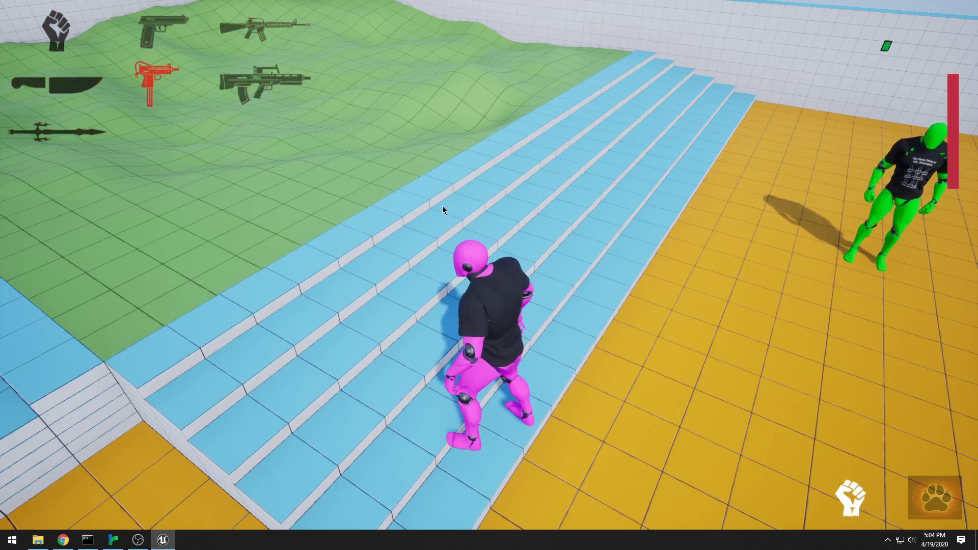
{"action": "key", "text": "Down"}
{"action": "key", "text": "Up"}
{"action": "scroll", "coordinate": [442, 205], "scroll_direction": "down", "scroll_amount": 8}
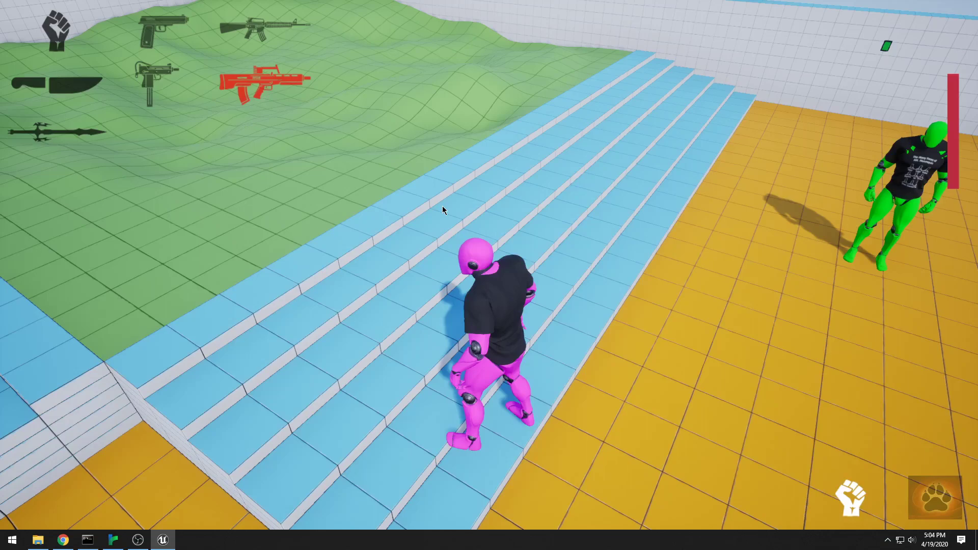
{"action": "key", "text": "Right"}
{"action": "key", "text": "Left"}
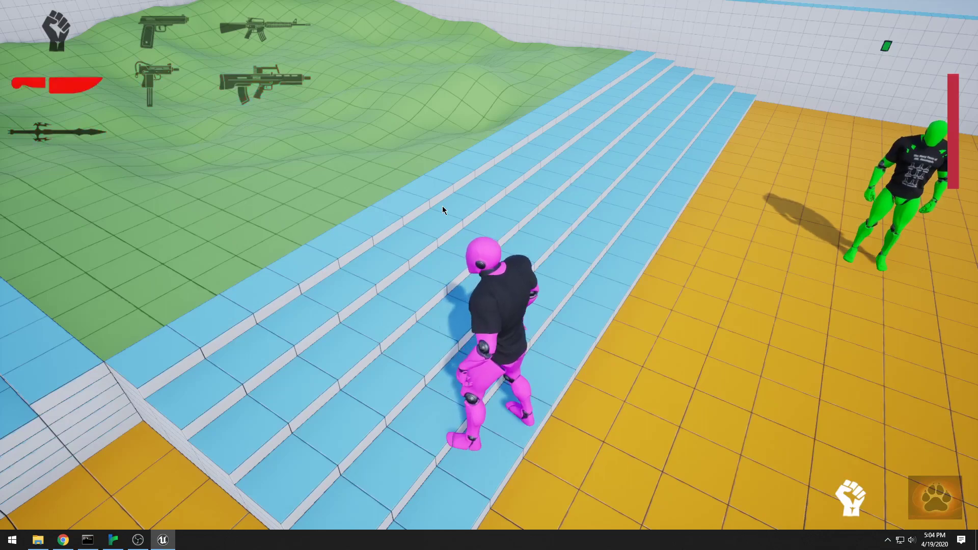
Circle the highlight repeatedly around the weapon grid in all four directions to test rapid direction changes.
{"action": "key", "text": "Up"}
{"action": "key", "text": "Right"}
{"action": "key", "text": "Down"}
{"action": "key", "text": "Left"}
{"action": "key", "text": "Up"}
{"action": "key", "text": "Right"}
{"action": "key", "text": "Right"}
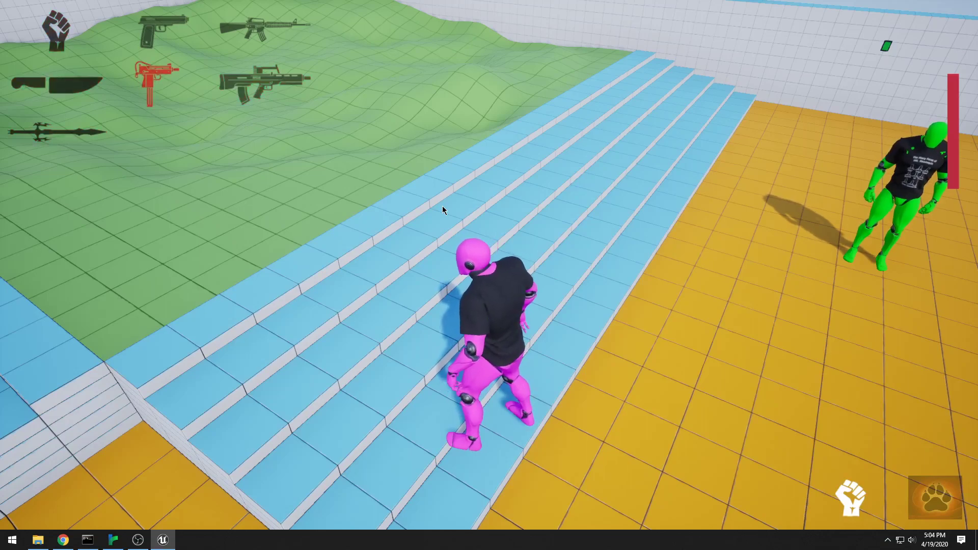
{"action": "key", "text": "Up"}
{"action": "key", "text": "Left"}
{"action": "key", "text": "Right"}
Cycle through the grid entries in both directions once more, close the grid and run the character off the stairs toward the table.
{"action": "scroll", "coordinate": [442, 206], "scroll_direction": "down", "scroll_amount": 4}
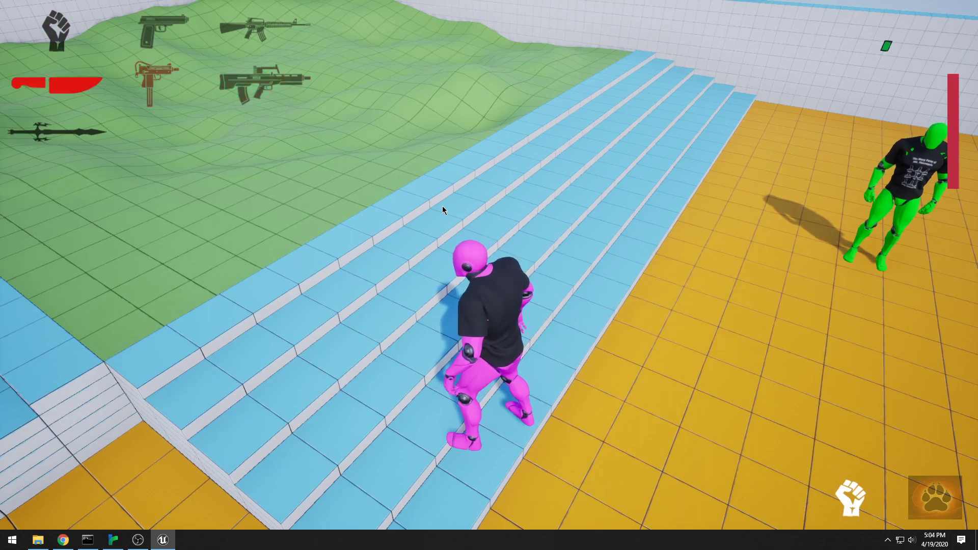
{"action": "scroll", "coordinate": [442, 206], "scroll_direction": "up", "scroll_amount": 1}
{"action": "scroll", "coordinate": [442, 206], "scroll_direction": "down", "scroll_amount": 2}
{"action": "scroll", "coordinate": [442, 209], "scroll_direction": "down", "scroll_amount": 1}
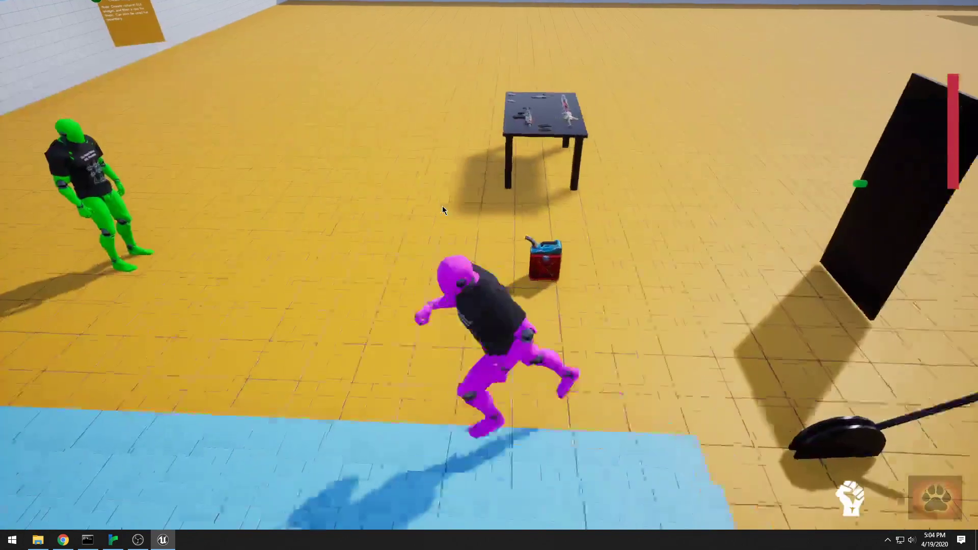
Run the character past the weapons table, leave the full-screen view and stop the play session.
{"action": "key", "text": "w"}
{"action": "key", "text": "a"}
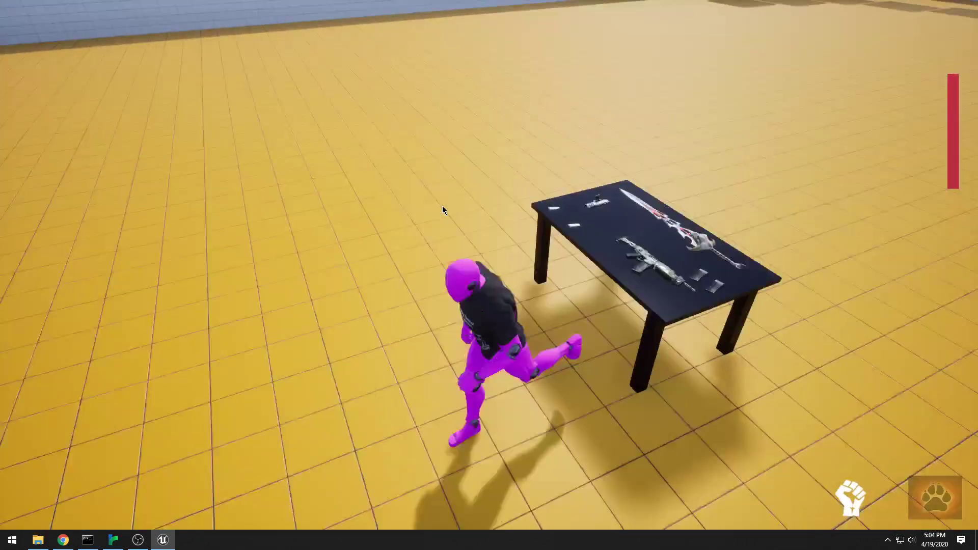
{"action": "key", "text": "s"}
{"action": "key", "text": "F11"}
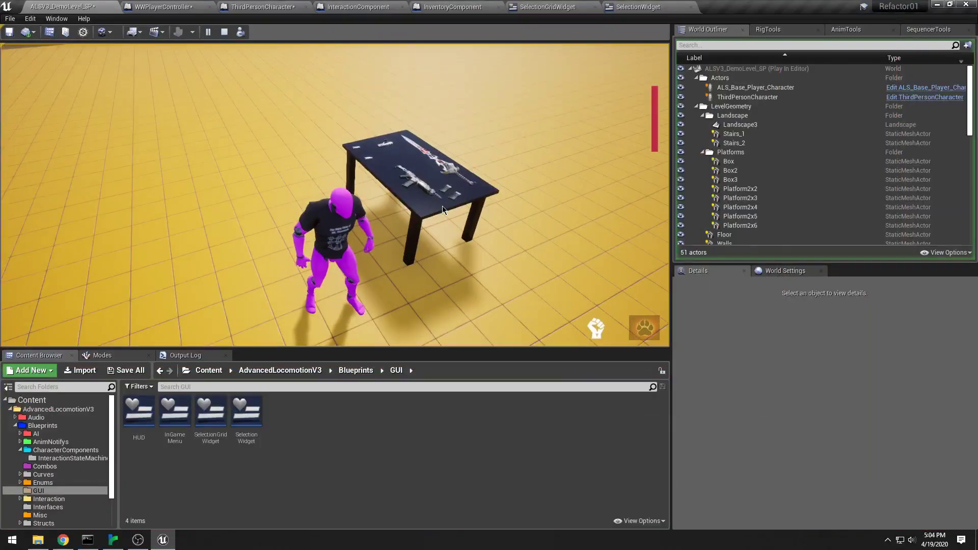
{"action": "key", "text": "Escape"}
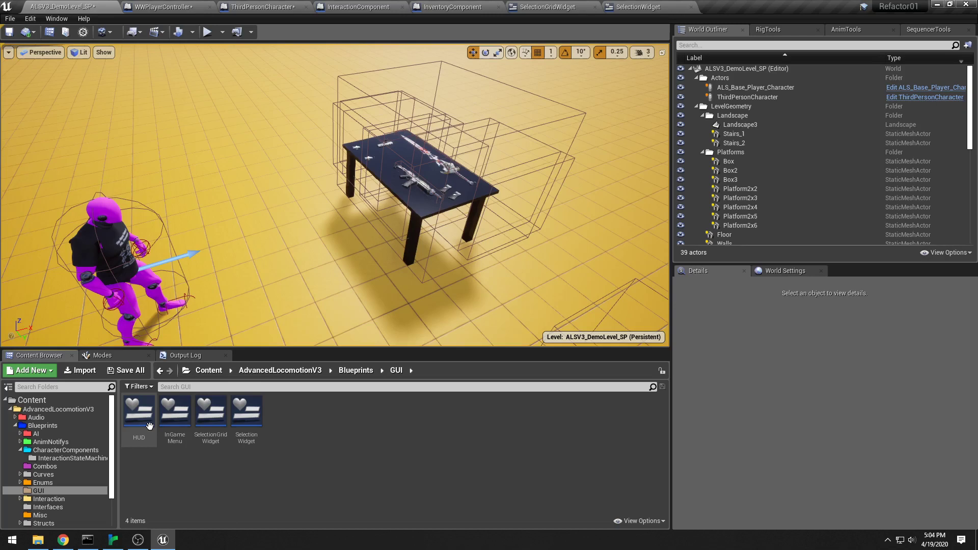
Examine the weapon grid in the HUD widget, plus the SelectionGridWidget and SelectionWidget layouts in the GUI folder.
{"action": "double_click", "coordinate": [150, 426]}
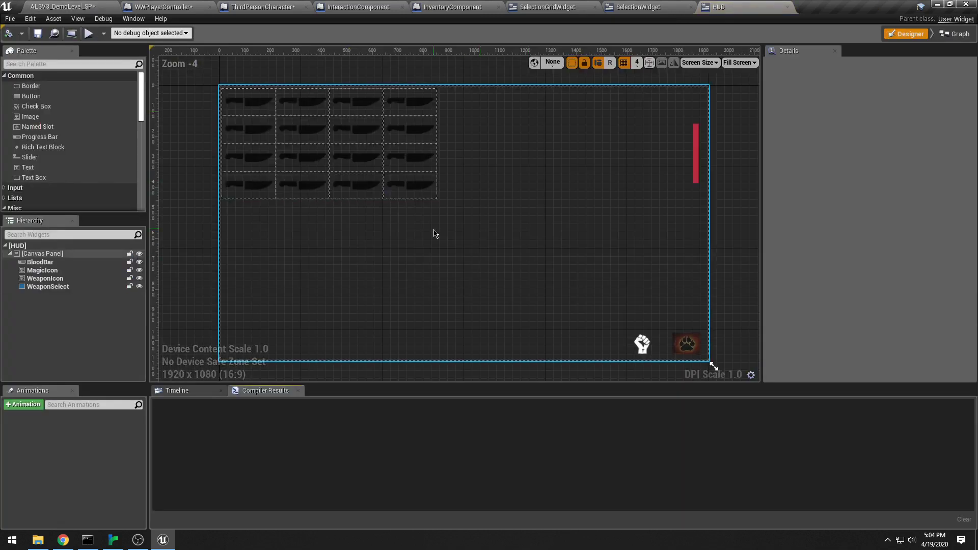
{"action": "left_click", "coordinate": [384, 139]}
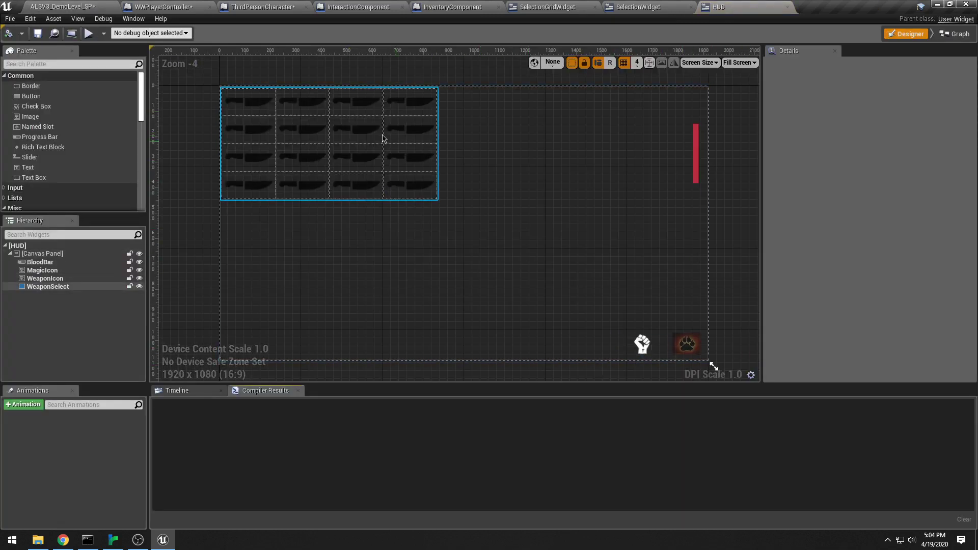
{"action": "left_click", "coordinate": [66, 6]}
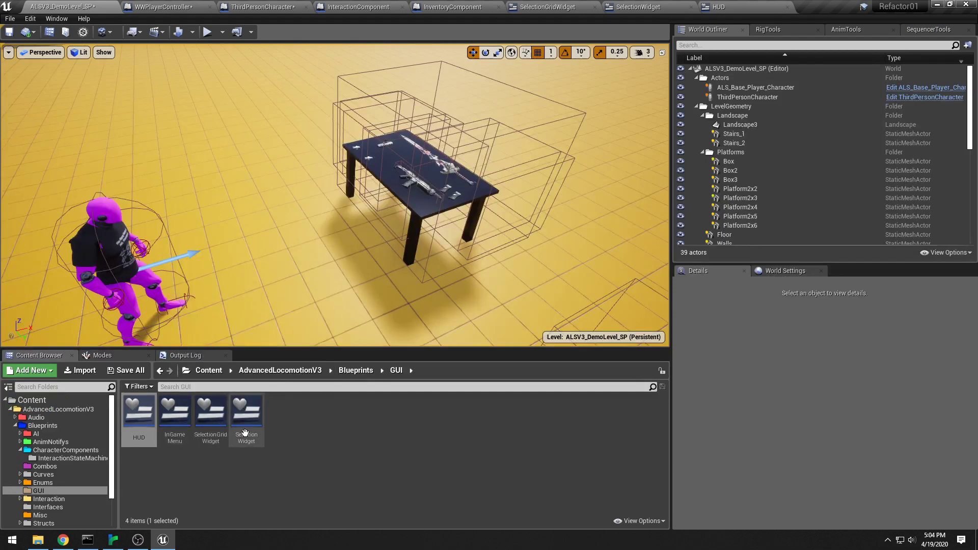
{"action": "double_click", "coordinate": [207, 420]}
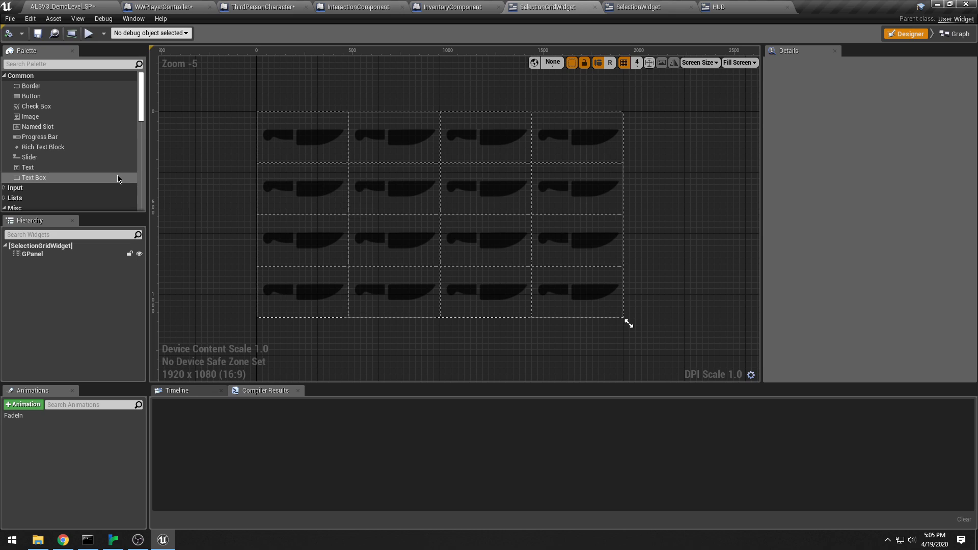
{"action": "left_click", "coordinate": [78, 6]}
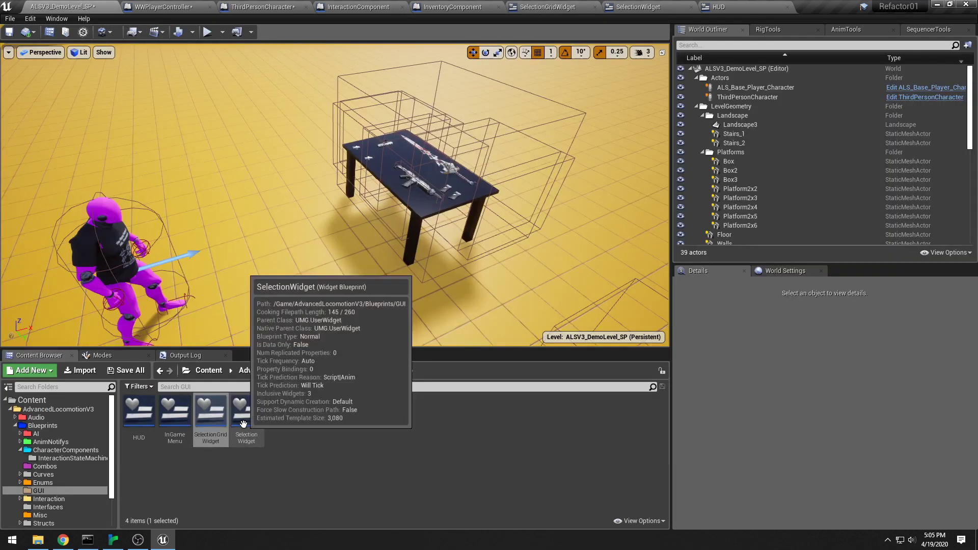
{"action": "double_click", "coordinate": [246, 412]}
{"action": "scroll", "coordinate": [432, 216], "scroll_direction": "down", "scroll_amount": 1}
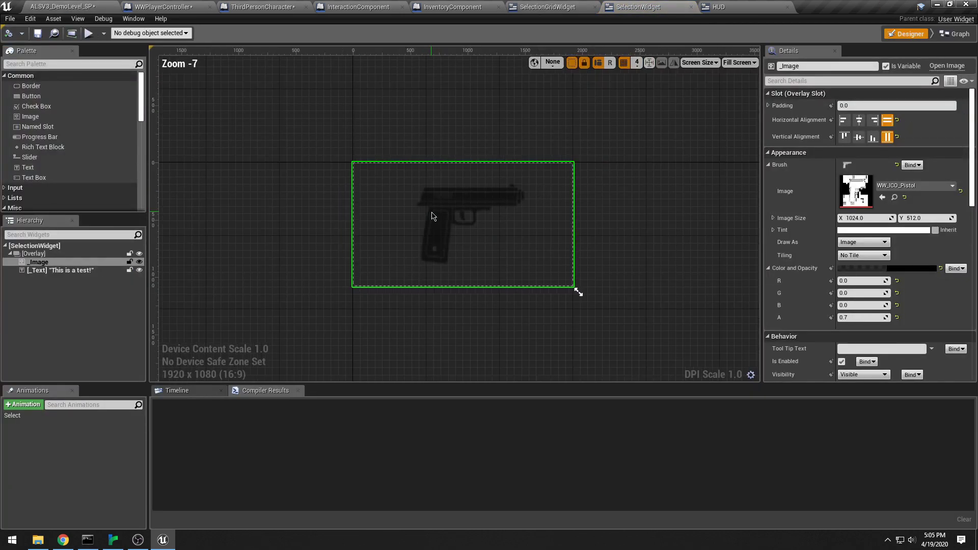
Set the default value of the NumberOfColumns variable in SelectionGridWidget to 6 and compile the widget.
{"action": "left_click", "coordinate": [549, 6]}
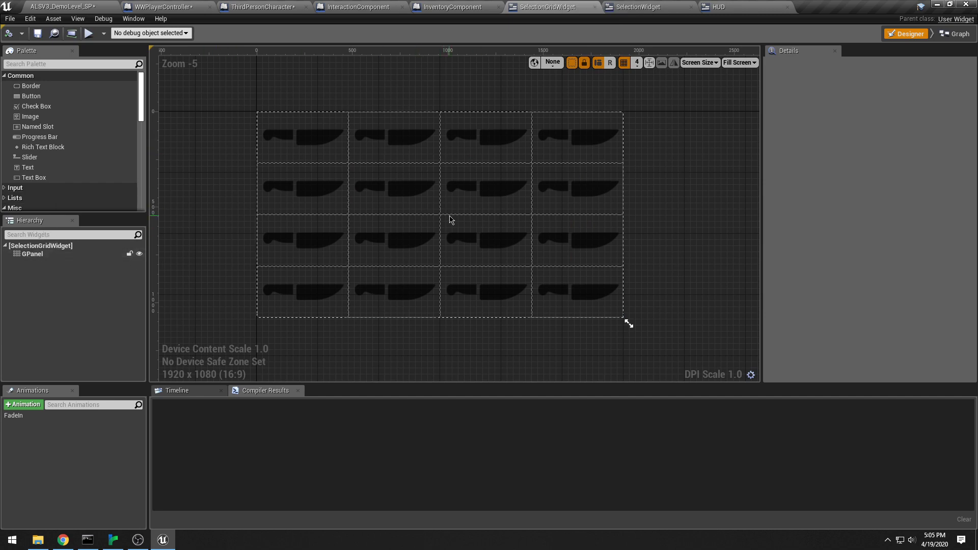
{"action": "left_click", "coordinate": [951, 33]}
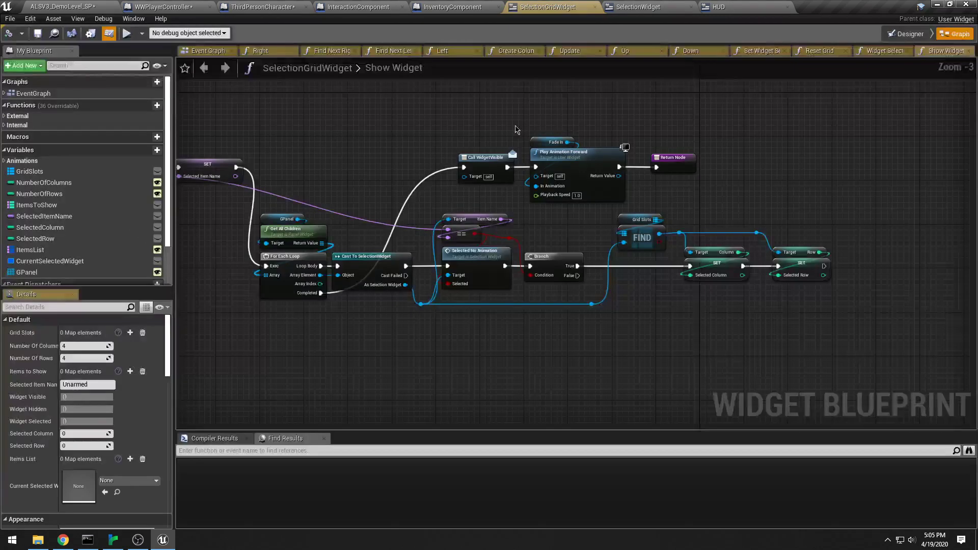
{"action": "left_click", "coordinate": [46, 228]}
{"action": "left_click", "coordinate": [41, 194]}
{"action": "left_click", "coordinate": [43, 182]}
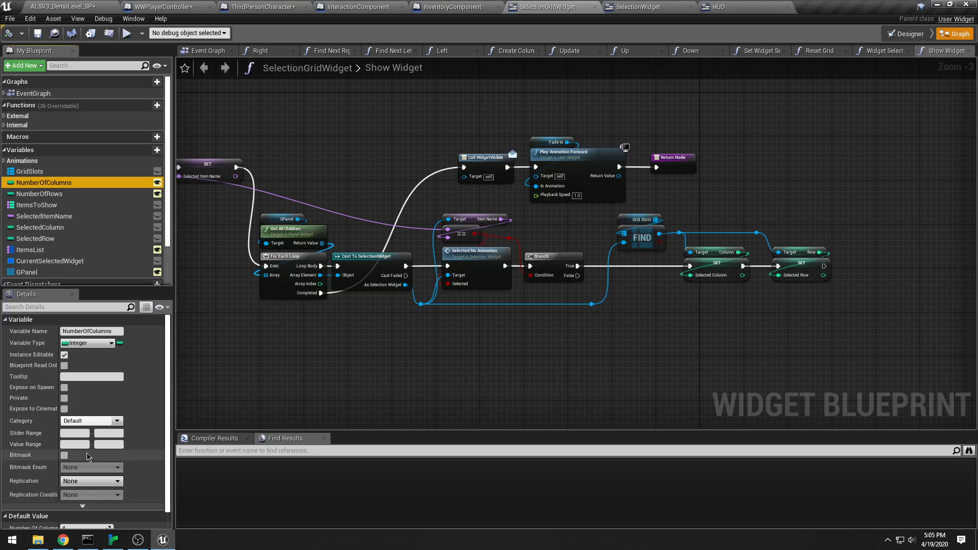
{"action": "scroll", "coordinate": [102, 458], "scroll_direction": "down", "scroll_amount": 1}
{"action": "left_click", "coordinate": [75, 512]}
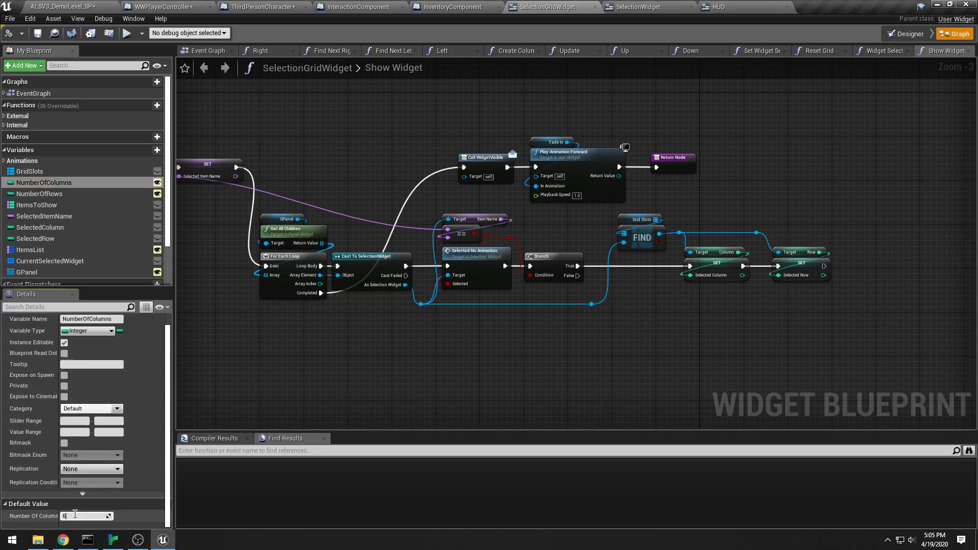
{"action": "key", "text": "Return"}
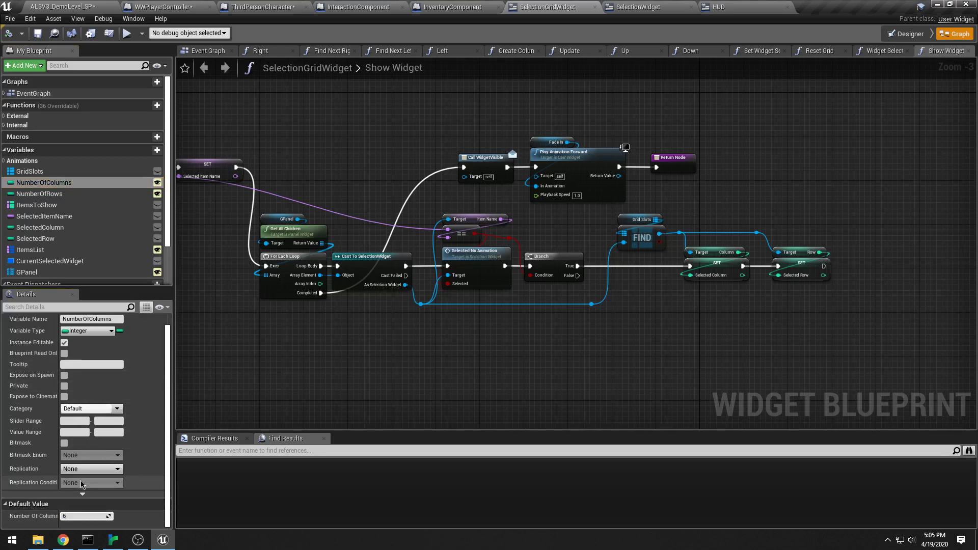
{"action": "left_click", "coordinate": [8, 35]}
Check how the six-column grid is laid out in the SelectionGridWidget designer and in the HUD widget.
{"action": "left_click", "coordinate": [906, 32]}
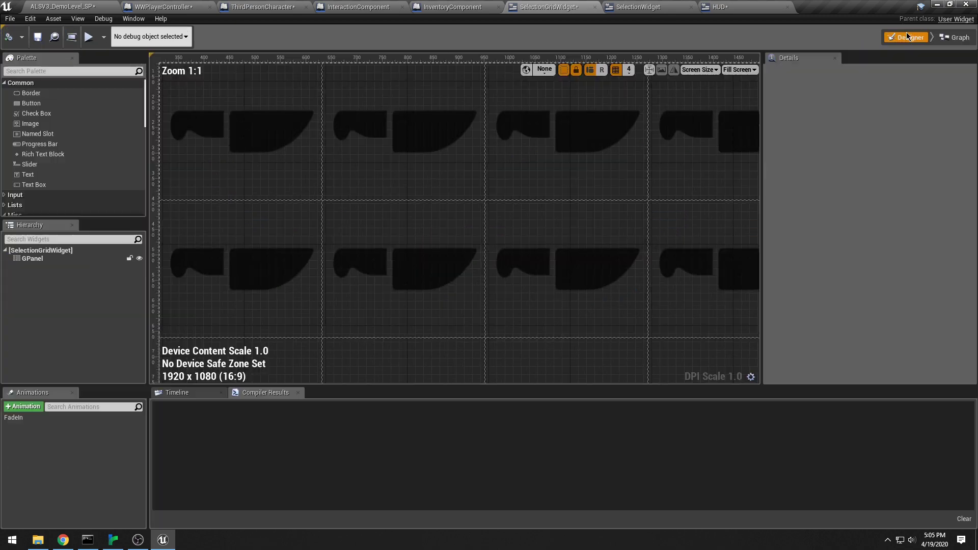
{"action": "scroll", "coordinate": [550, 211], "scroll_direction": "down", "scroll_amount": 4}
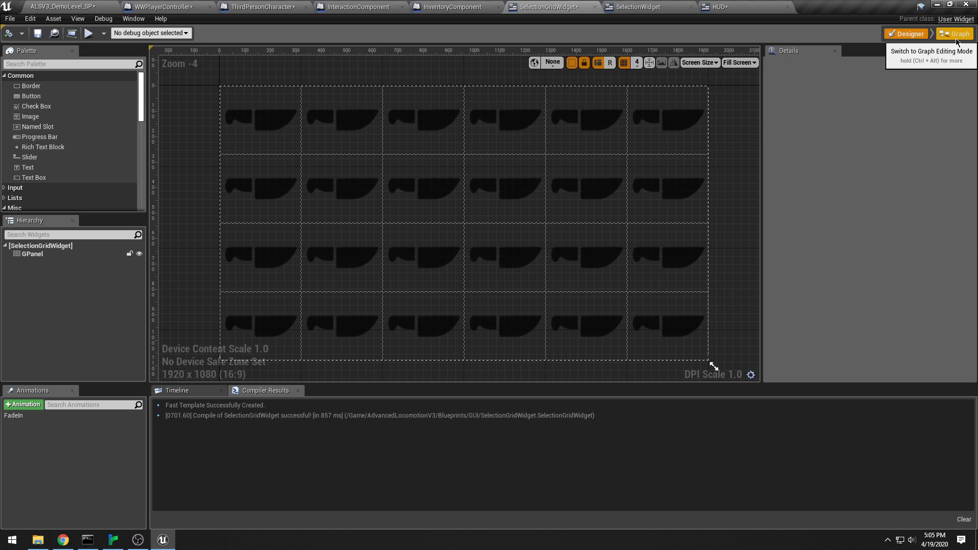
{"action": "left_click", "coordinate": [720, 6]}
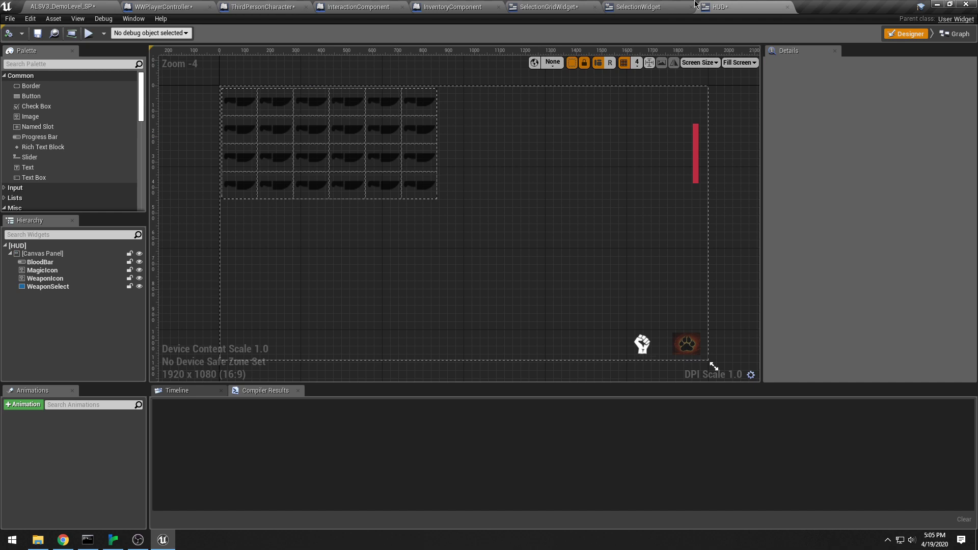
{"action": "left_click", "coordinate": [694, 6]}
{"action": "left_click", "coordinate": [727, 7]}
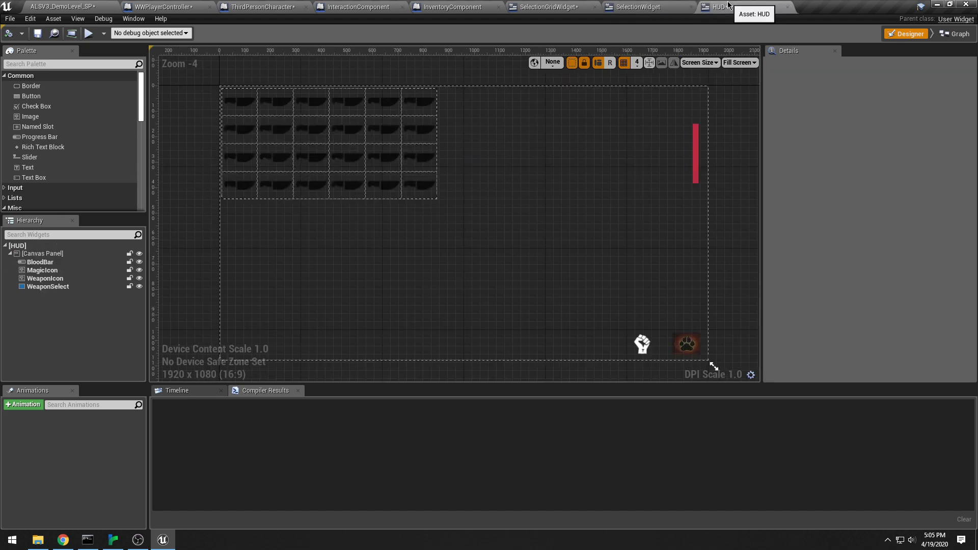
{"action": "left_click", "coordinate": [963, 34]}
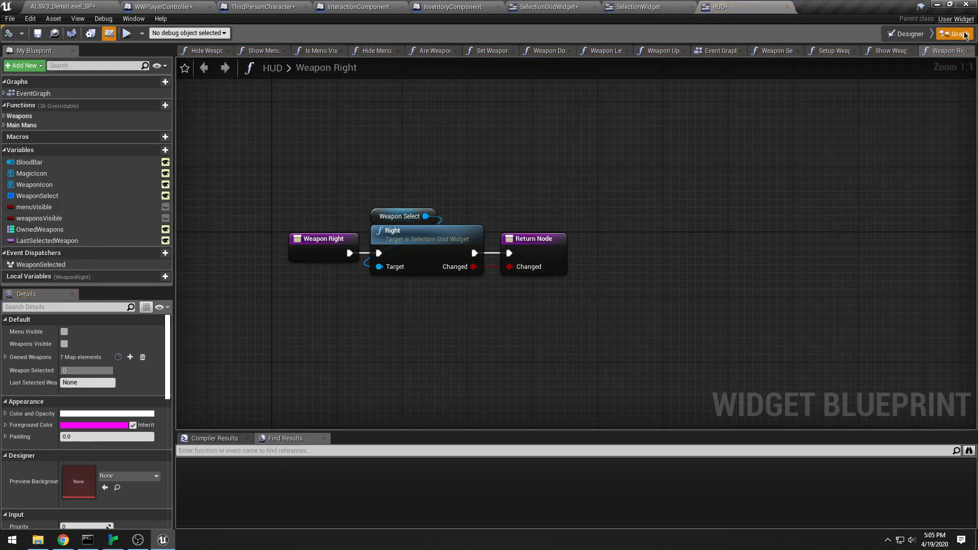
{"action": "left_click", "coordinate": [908, 33]}
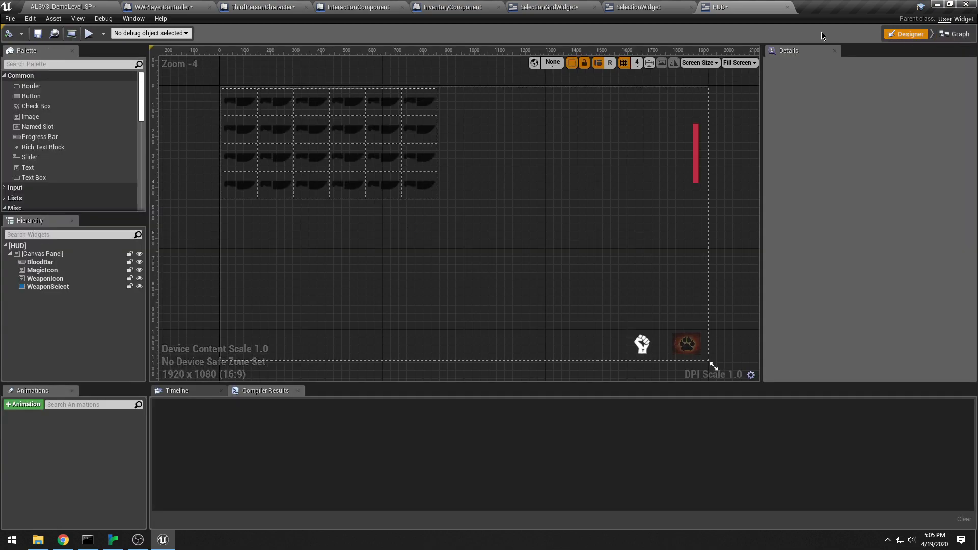
{"action": "left_click", "coordinate": [649, 7]}
Restore the default NumberOfColumns value in SelectionGridWidget to 4, compile and save the widget.
{"action": "left_click", "coordinate": [556, 7]}
{"action": "left_click", "coordinate": [951, 35]}
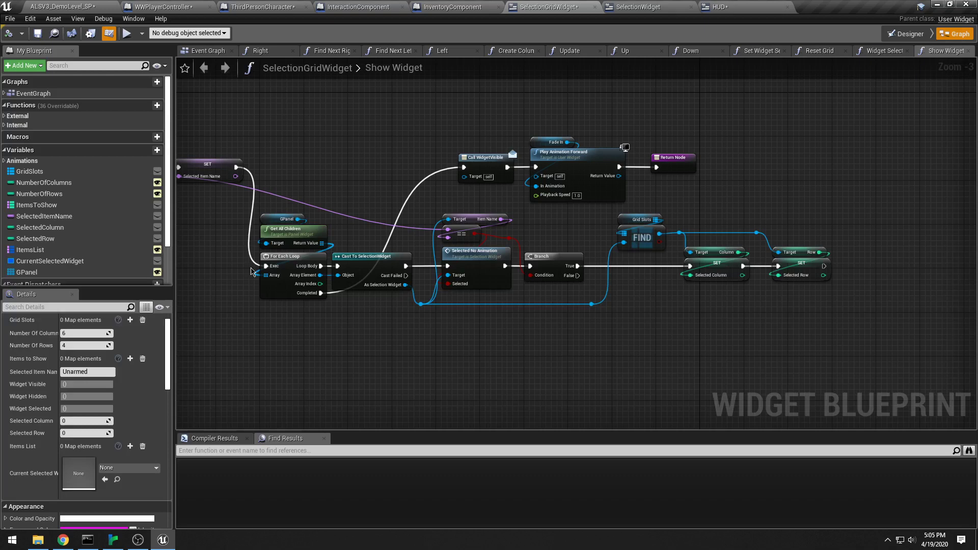
{"action": "scroll", "coordinate": [100, 483], "scroll_direction": "down", "scroll_amount": 6}
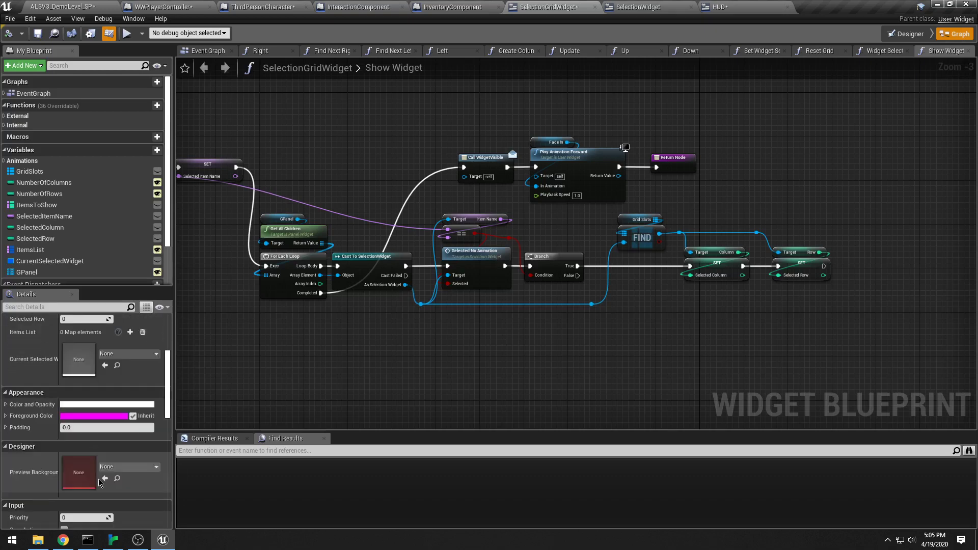
{"action": "left_click", "coordinate": [44, 183]}
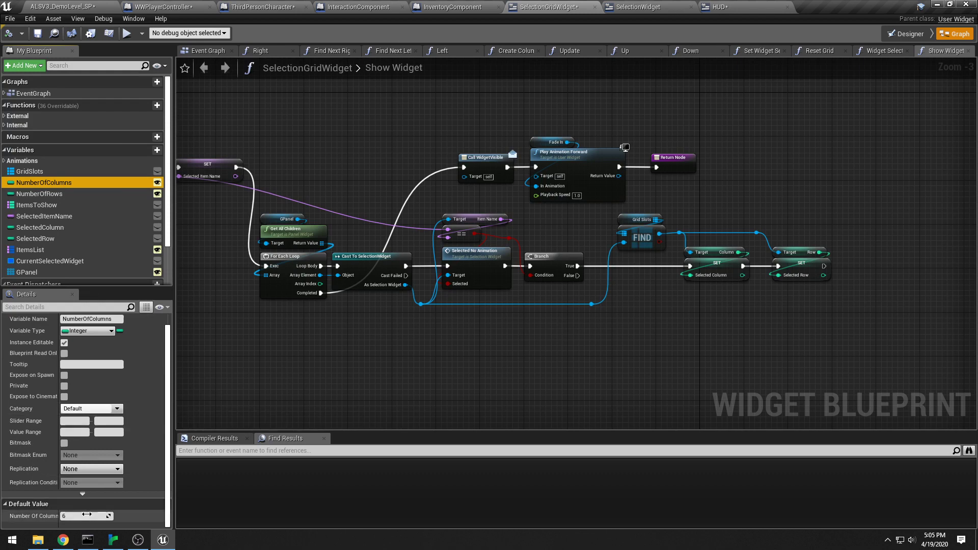
{"action": "left_click", "coordinate": [86, 517]}
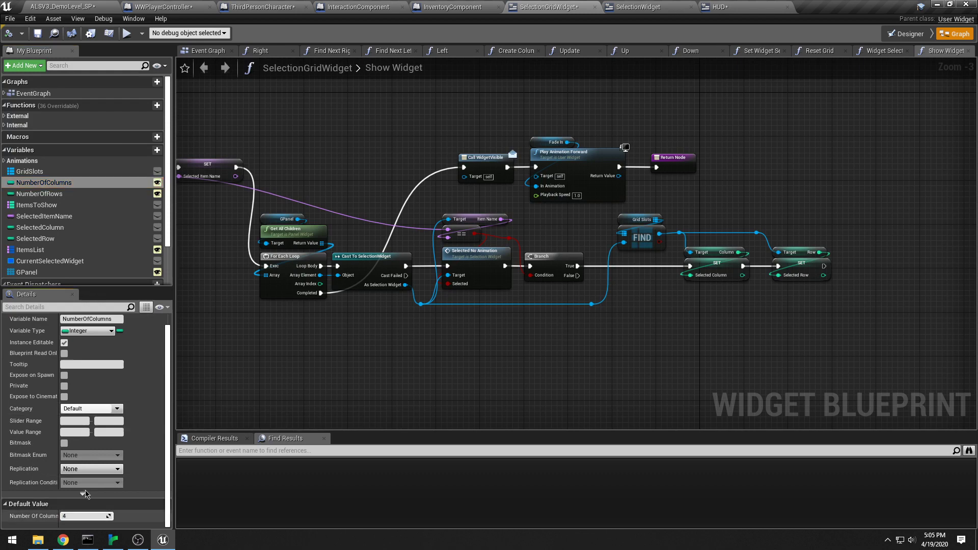
{"action": "left_click", "coordinate": [37, 33]}
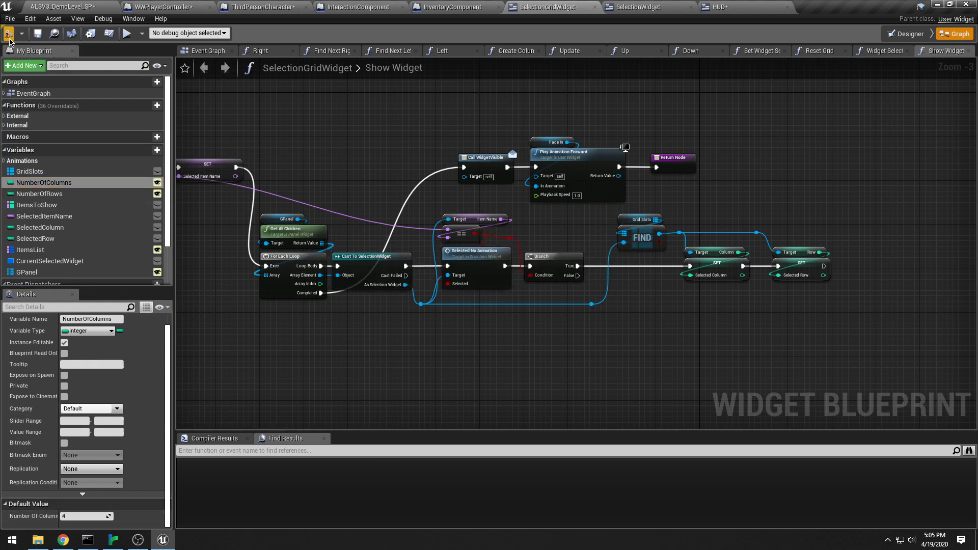
{"action": "left_click", "coordinate": [41, 6]}
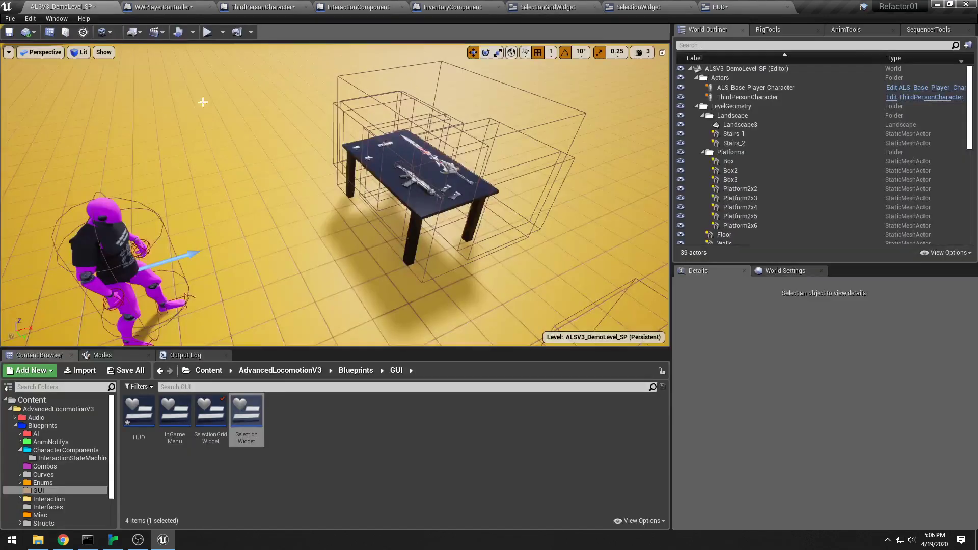
{"action": "right_click_drag", "start_coordinate": [334, 195], "coordinate": [489, 176]}
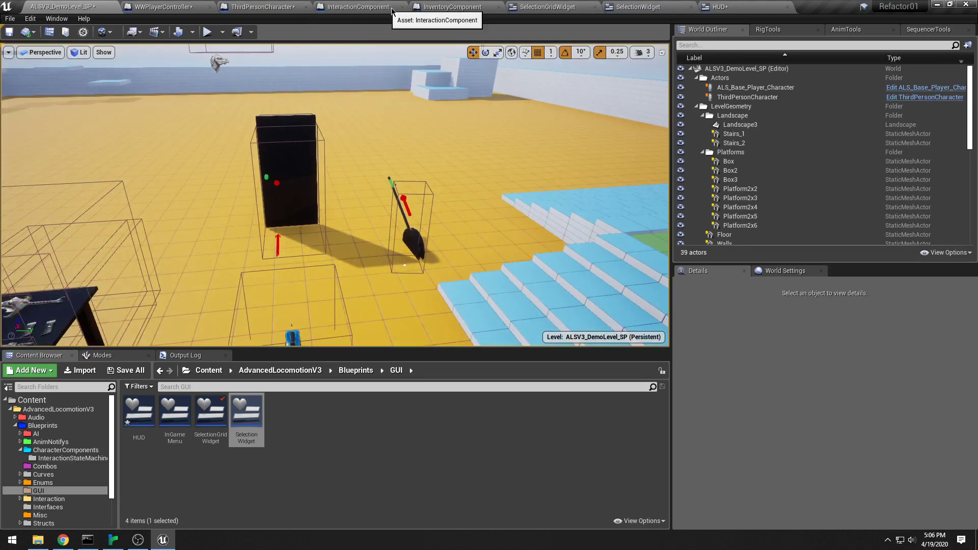
{"action": "right_click_drag", "start_coordinate": [387, 253], "coordinate": [280, 249]}
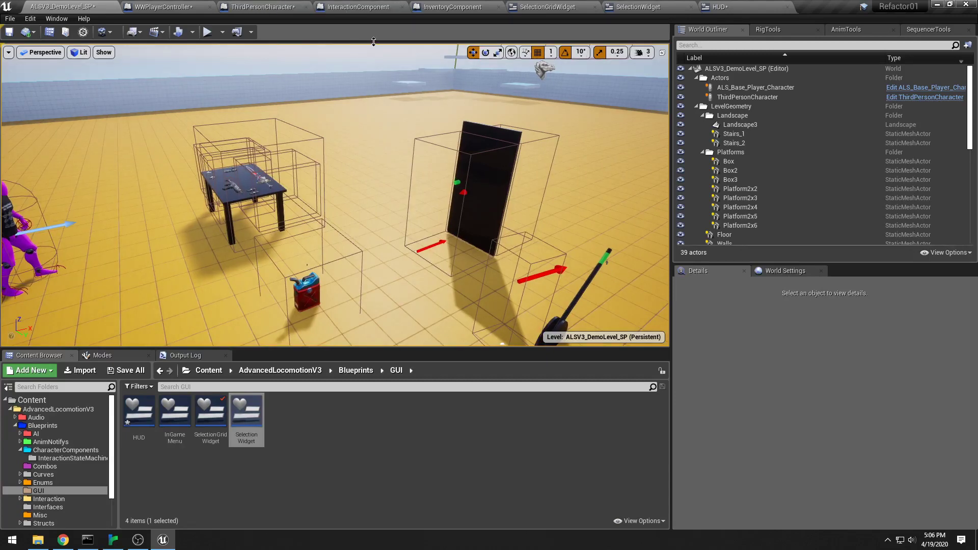
In InventoryComponent's Reset Weapons function, move the Add Unarmed to Weapon List node slightly closer to the Clear node.
{"action": "left_click", "coordinate": [458, 8]}
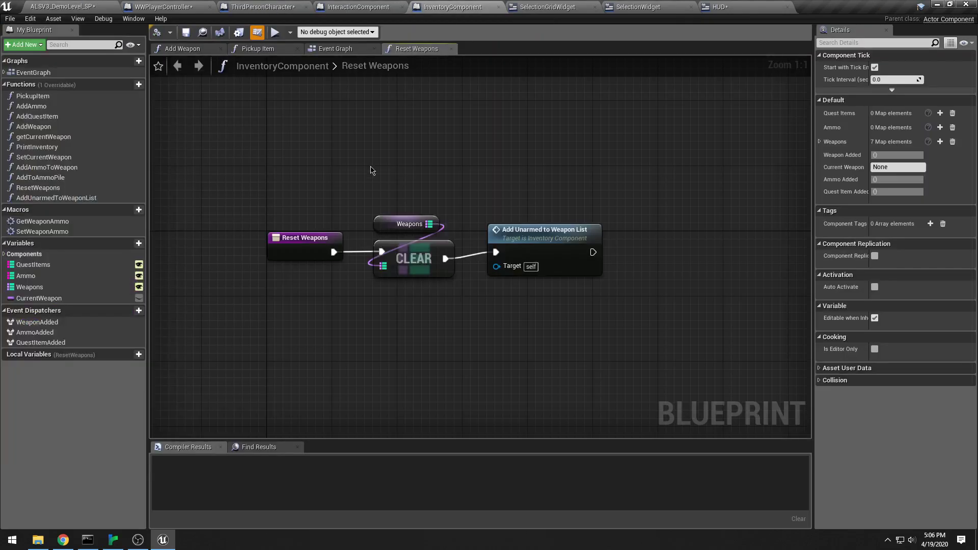
{"action": "right_click_drag", "start_coordinate": [372, 170], "coordinate": [325, 159]}
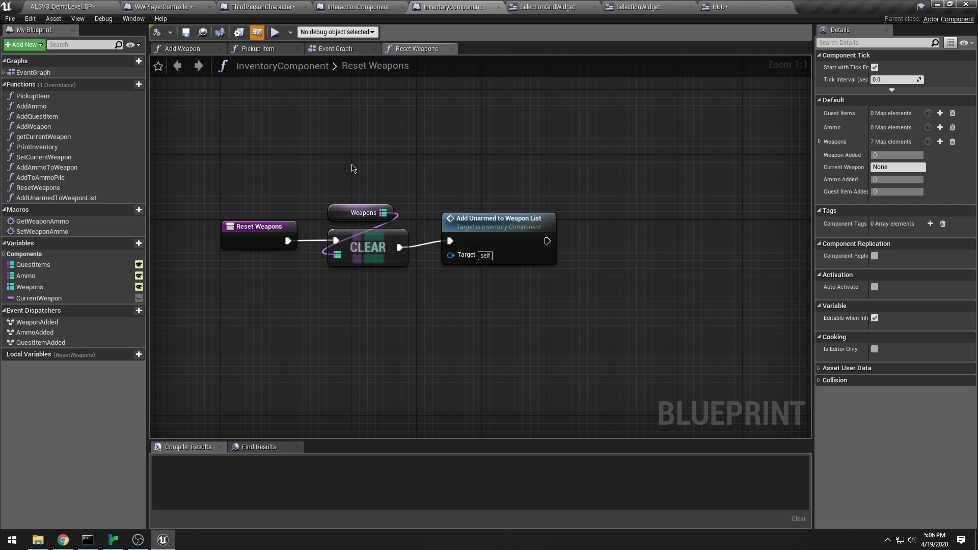
{"action": "left_click_drag", "start_coordinate": [352, 165], "coordinate": [384, 273]}
{"action": "left_click_drag", "start_coordinate": [472, 230], "coordinate": [464, 238]}
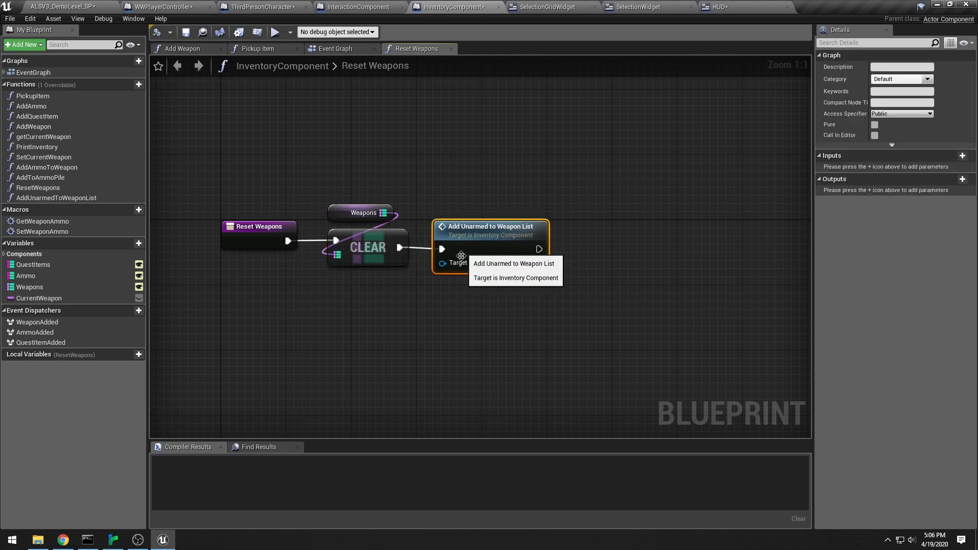
{"action": "right_click_drag", "start_coordinate": [248, 324], "coordinate": [305, 342]}
{"action": "left_click", "coordinate": [259, 161]}
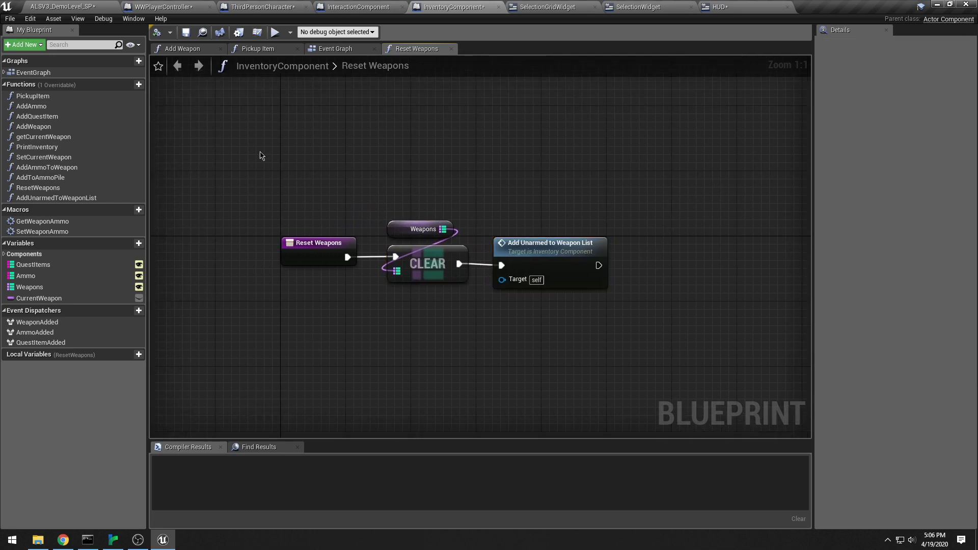
Open the Weapon_Table data table from the level's Blueprints folder to view the weapon rows.
{"action": "left_click", "coordinate": [41, 6]}
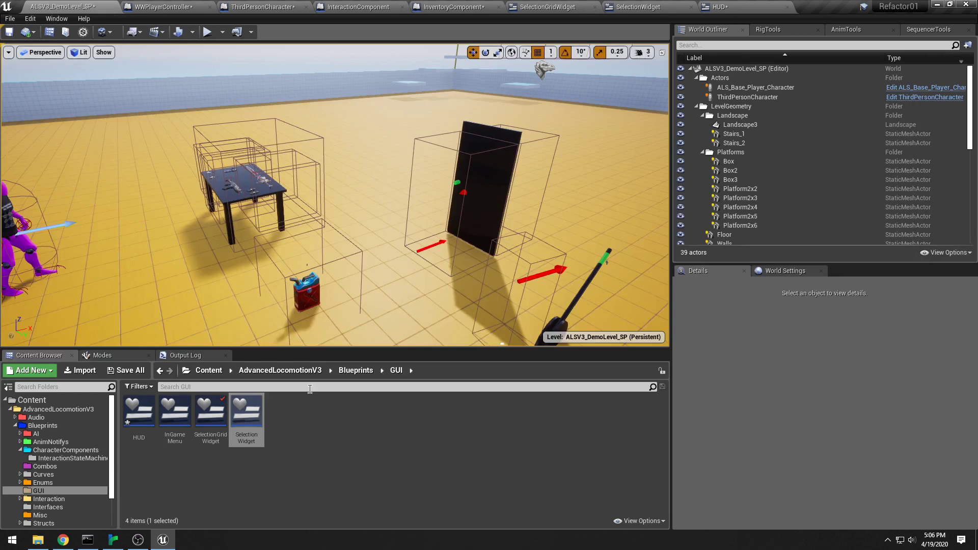
{"action": "left_click", "coordinate": [356, 371]}
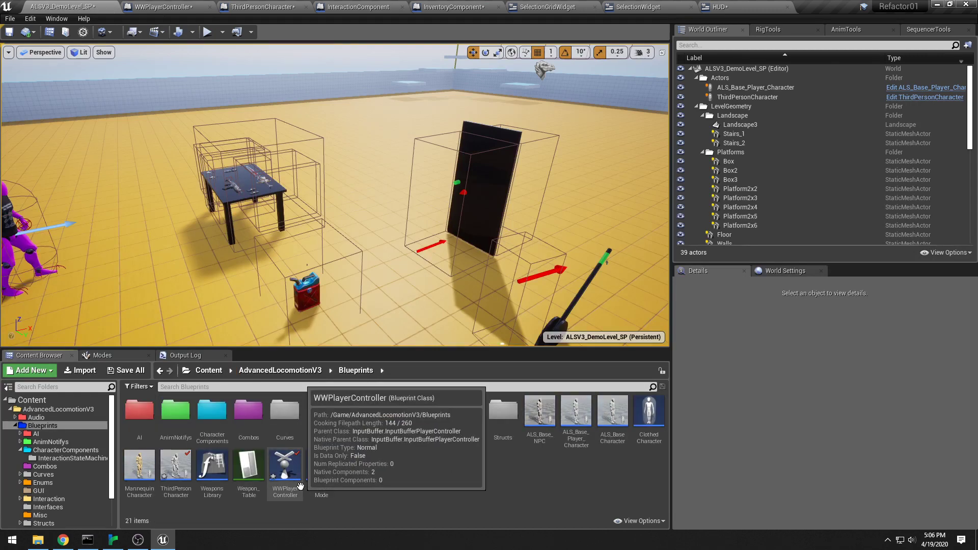
{"action": "left_click", "coordinate": [248, 466]}
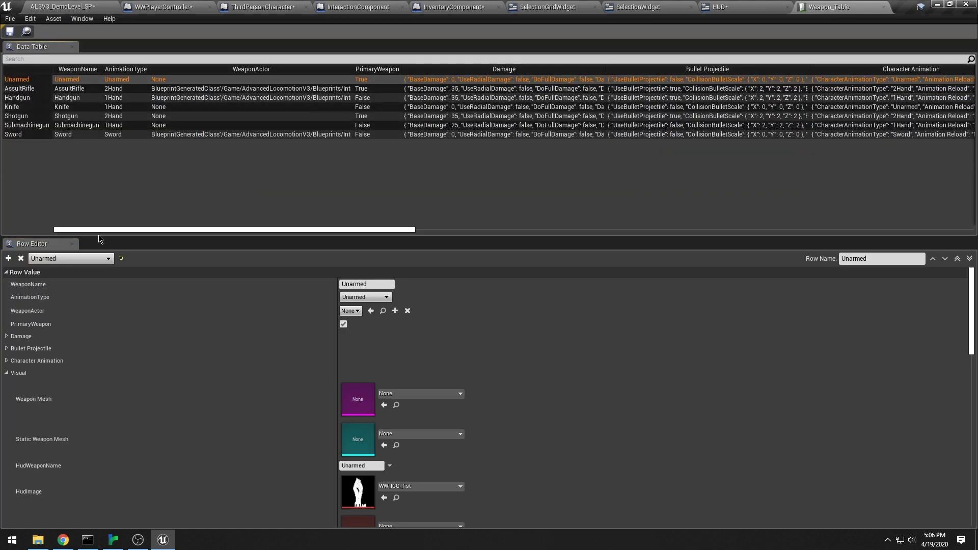
Enlarge the row editor and examine the Unarmed, AssultRifle, Handgun and Shotgun row values in the weapon data table.
{"action": "left_click_drag", "start_coordinate": [100, 239], "coordinate": [102, 182]}
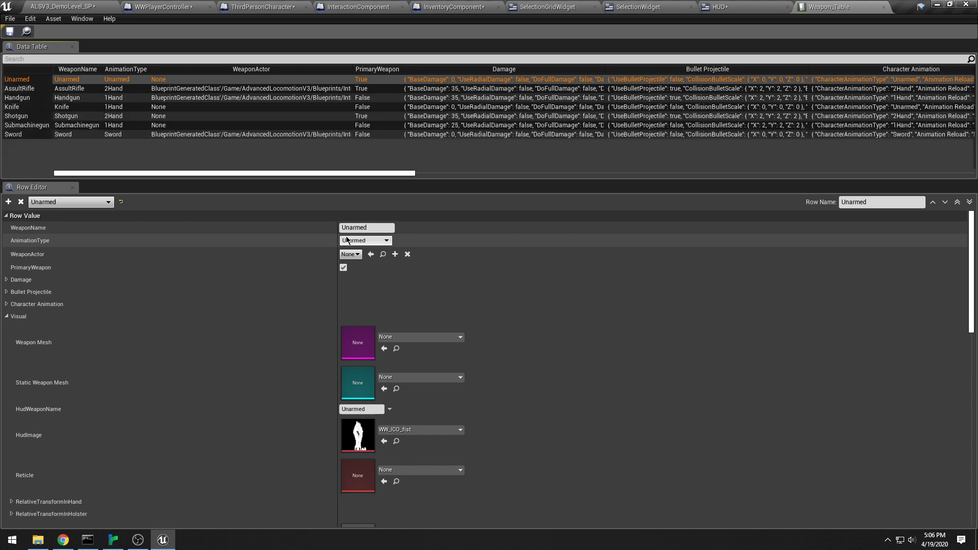
{"action": "left_click", "coordinate": [21, 150]}
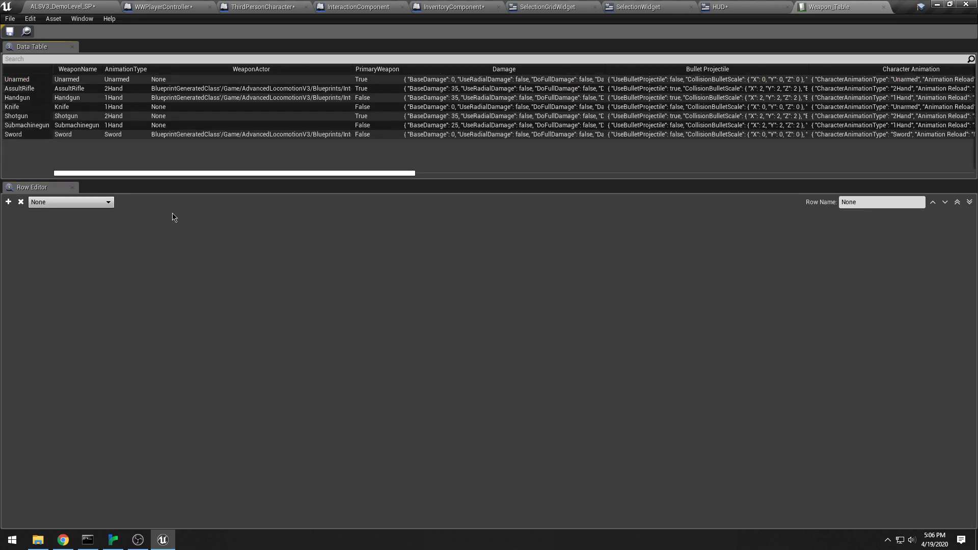
{"action": "left_click", "coordinate": [77, 90]}
{"action": "left_click", "coordinate": [74, 82]}
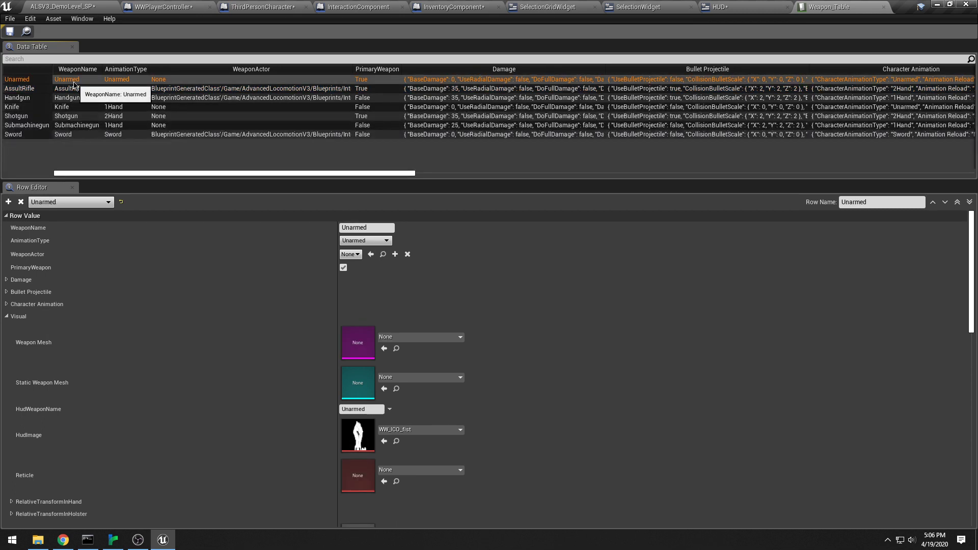
{"action": "left_click", "coordinate": [74, 90]}
{"action": "left_click", "coordinate": [74, 98]}
{"action": "left_click", "coordinate": [73, 91]}
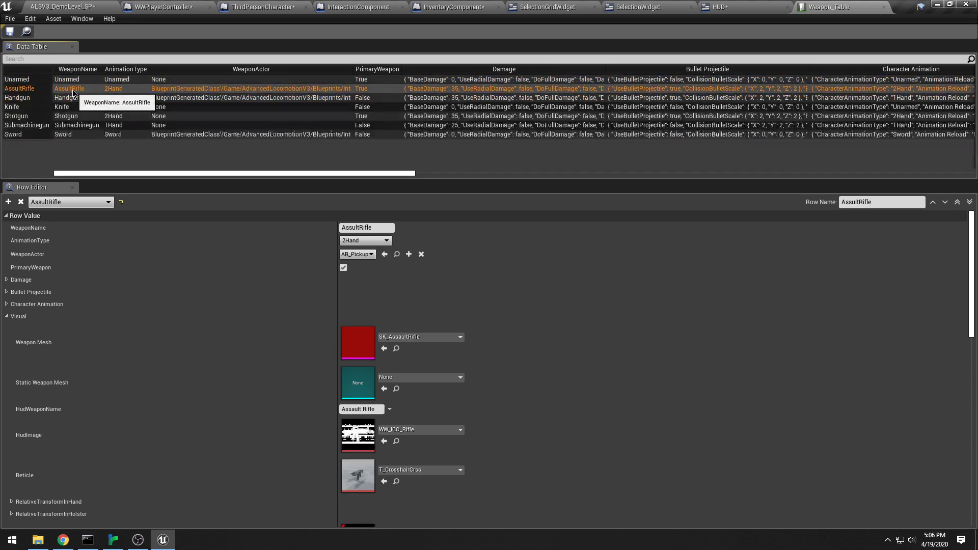
{"action": "left_click", "coordinate": [249, 160]}
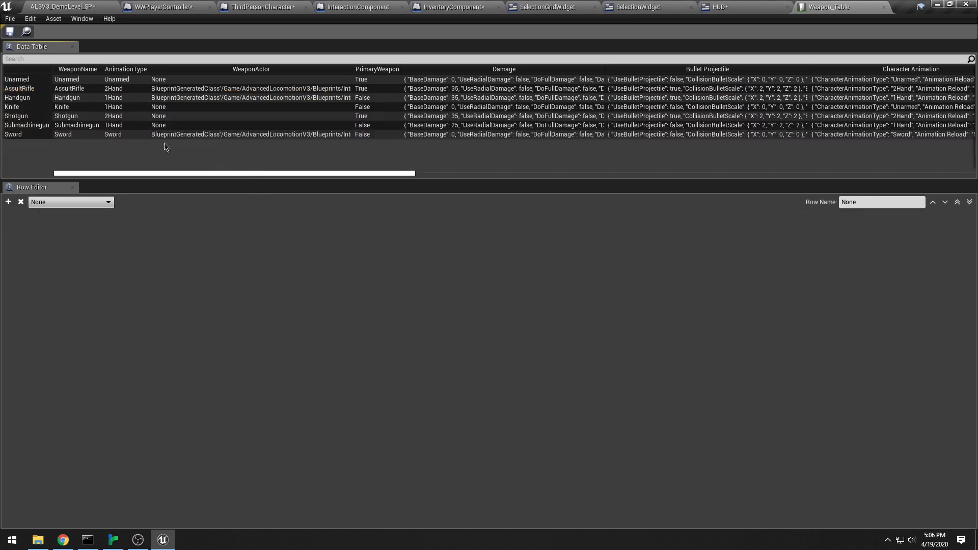
{"action": "left_click", "coordinate": [76, 89]}
{"action": "left_click", "coordinate": [76, 97]}
{"action": "left_click", "coordinate": [76, 115]}
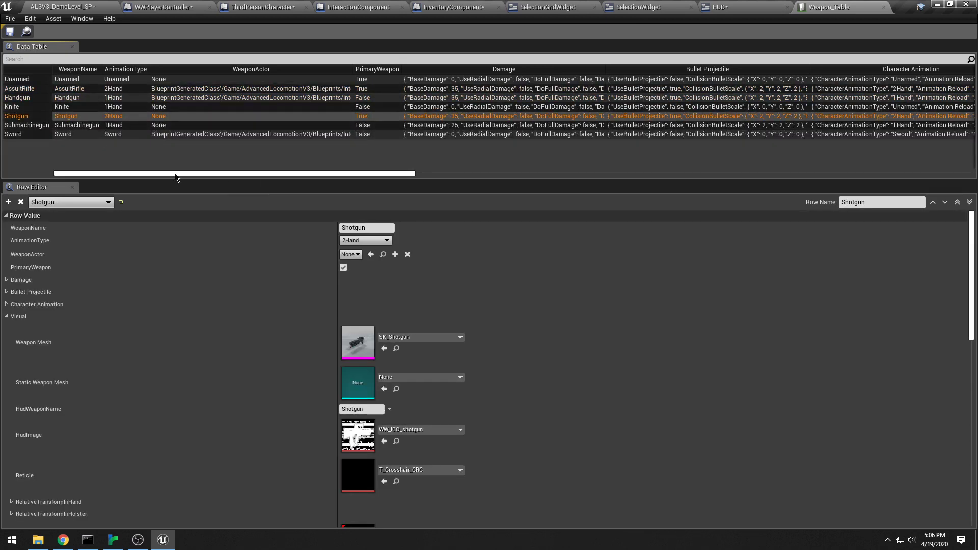
{"action": "left_click", "coordinate": [227, 154]}
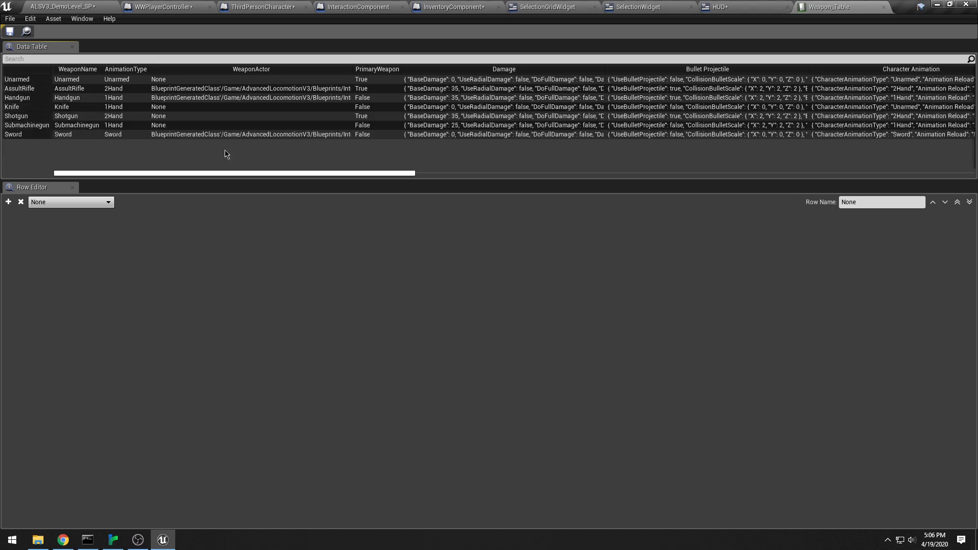
Return to the ALSV3_DemoLevel_SP level, view the characters beside the weapons table, and clear the Weapon_Table asset selection.
{"action": "left_click", "coordinate": [168, 7]}
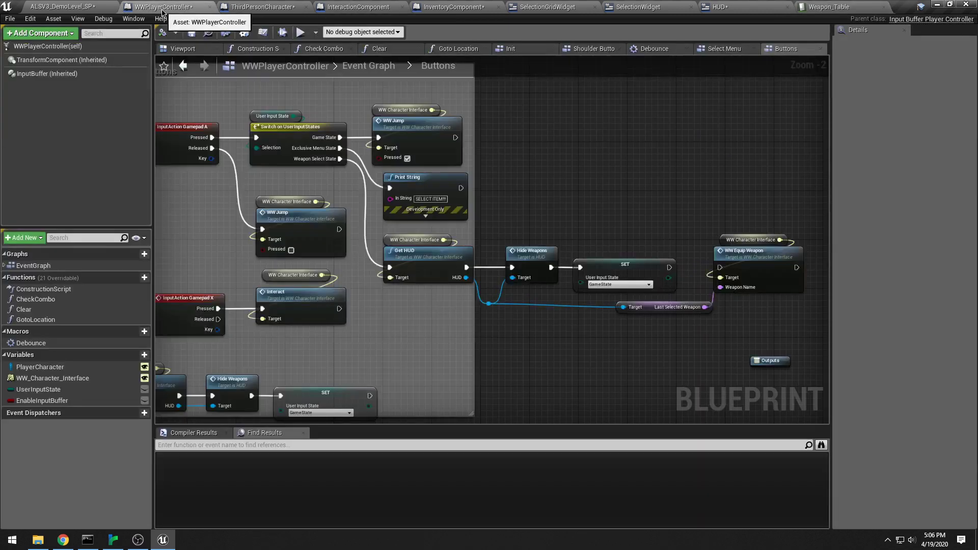
{"action": "left_click", "coordinate": [89, 4]}
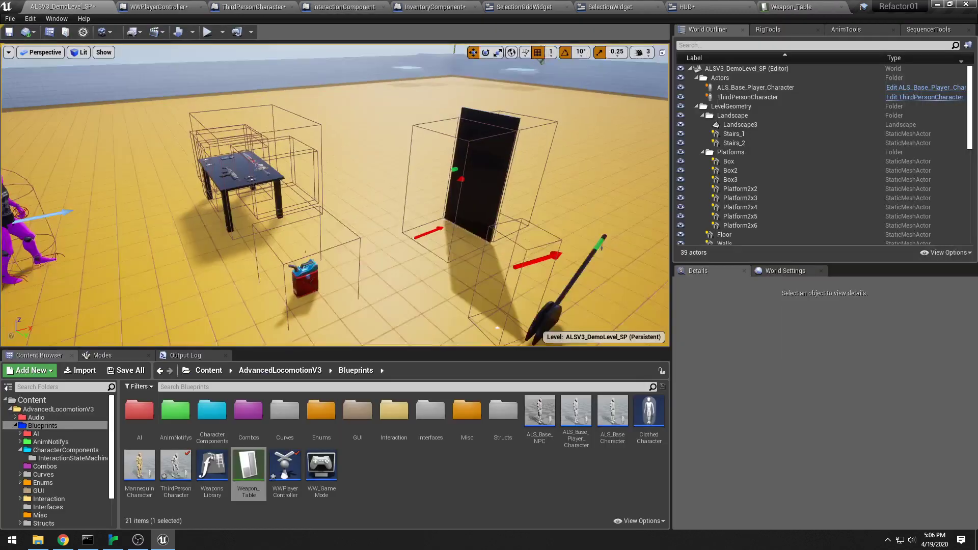
{"action": "right_click_drag", "start_coordinate": [335, 195], "coordinate": [356, 192]}
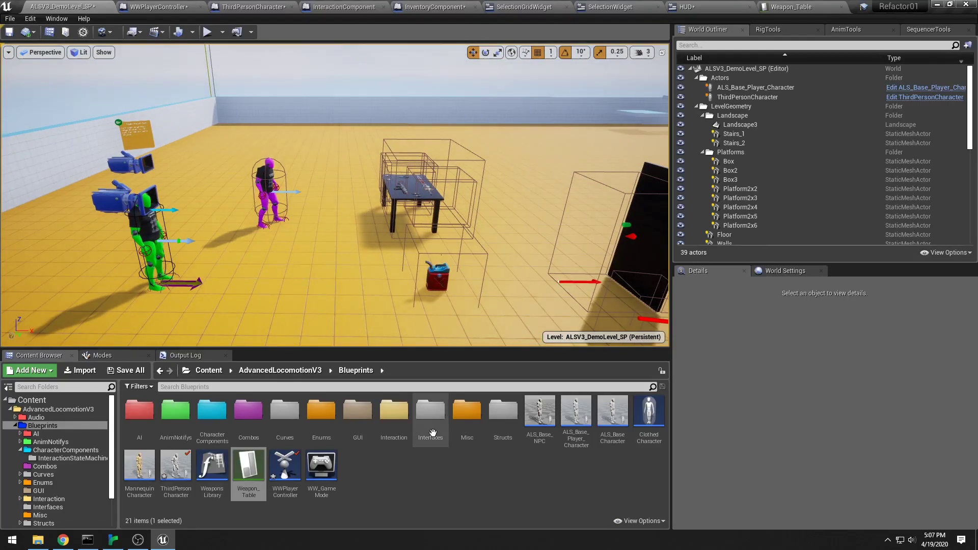
{"action": "left_click", "coordinate": [441, 487]}
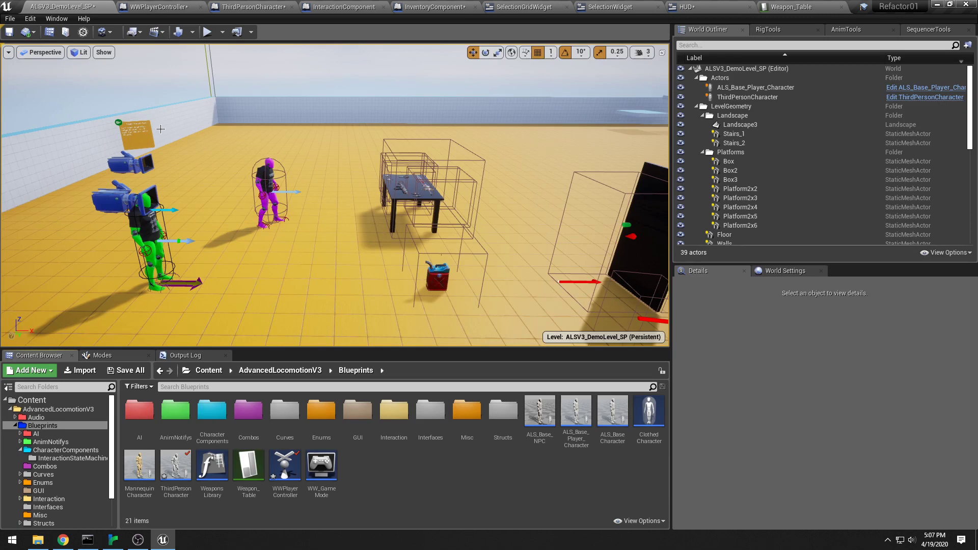
{"action": "mouse_move", "coordinate": [137, 543]}
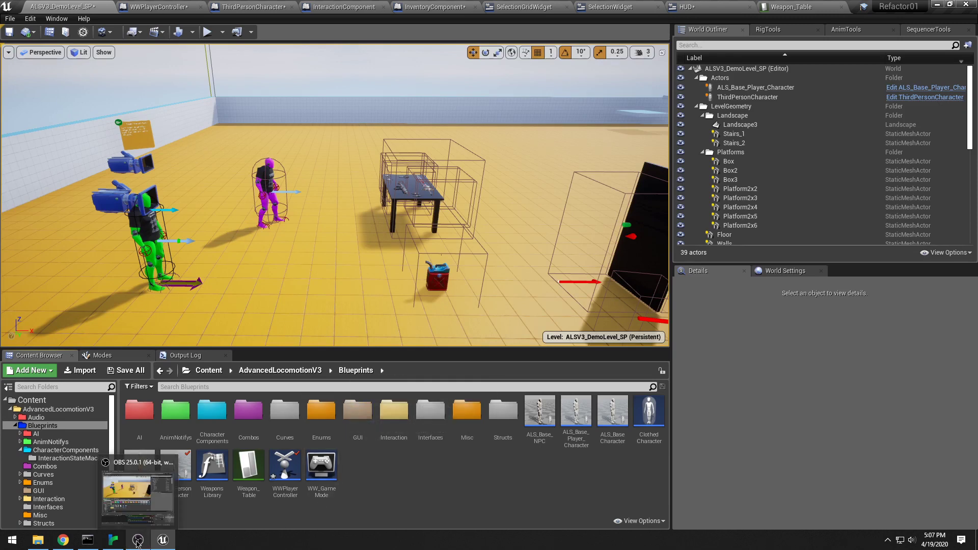